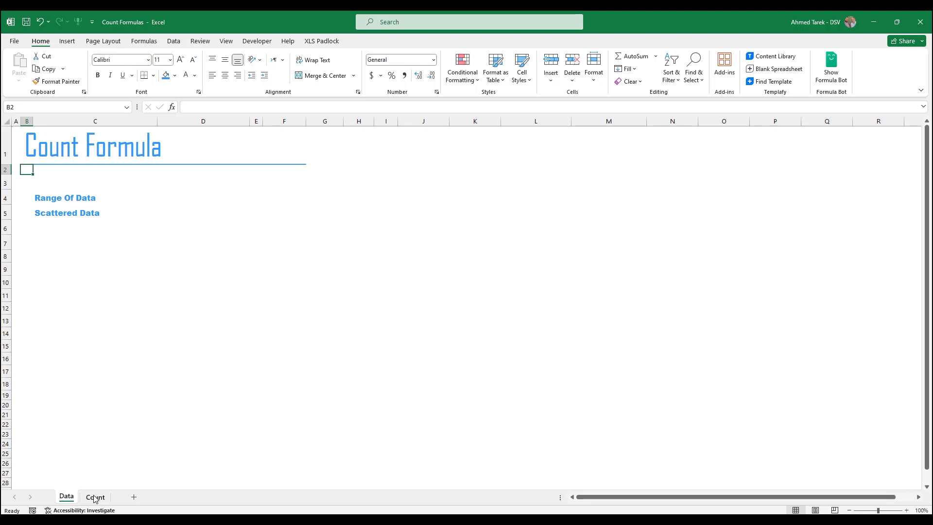
# On the Count sheet, enter =COUNT(C2:C25) in C38, which returns 0 for text Customer Types.
pyautogui.click(95, 498)
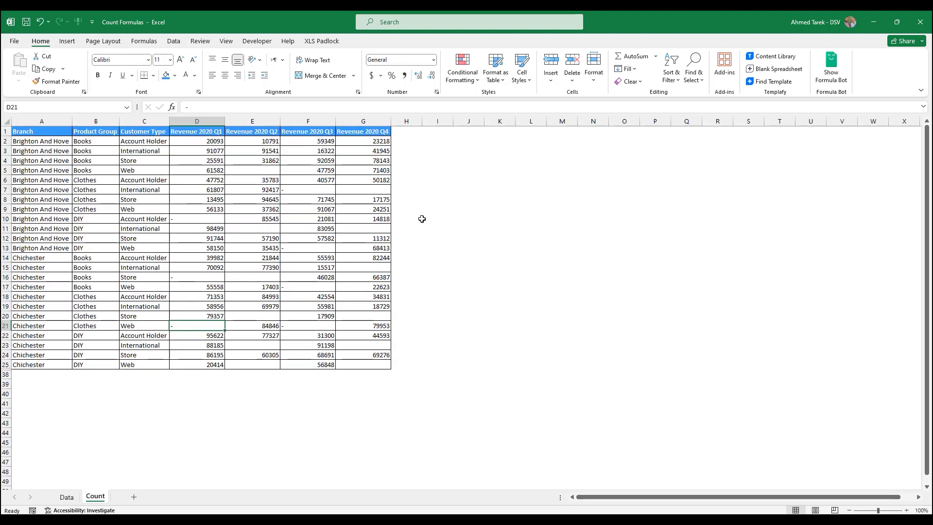
pyautogui.click(145, 373)
pyautogui.write('=')
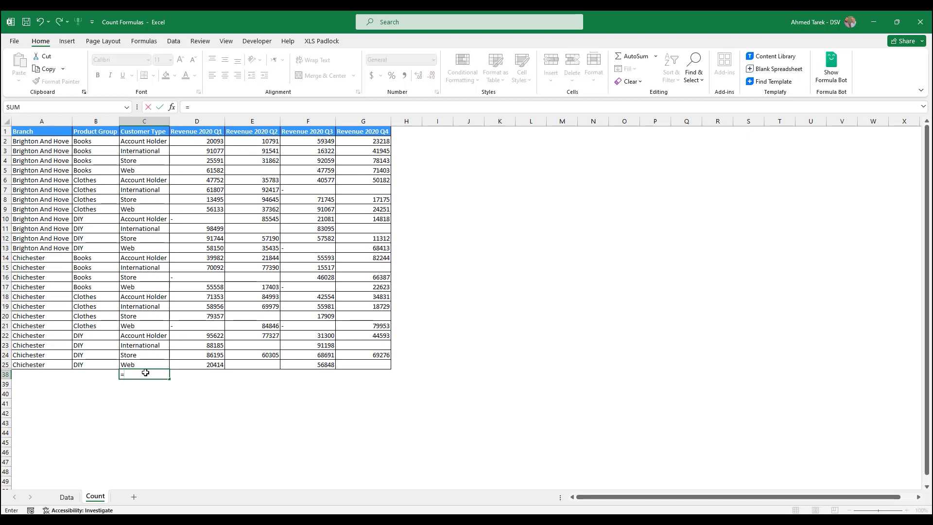
pyautogui.write('count')
pyautogui.press('Tab')
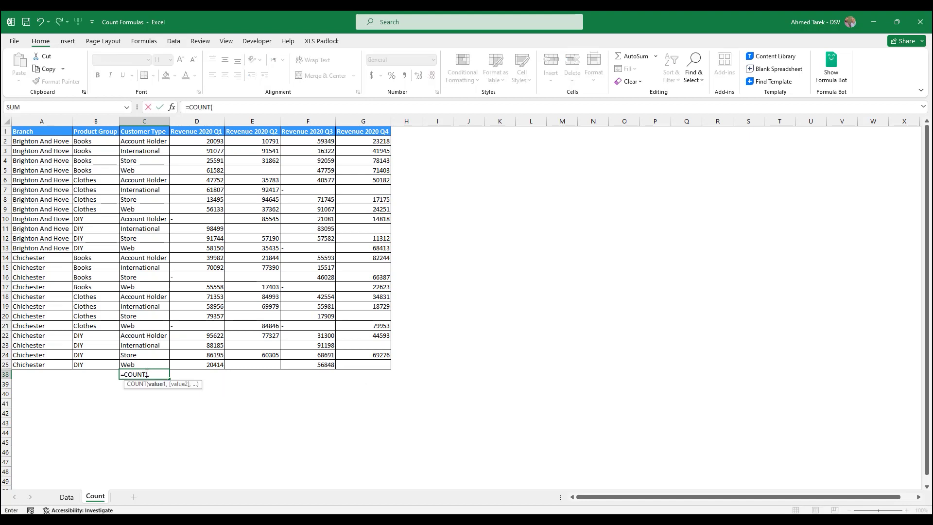
pyautogui.moveTo(144, 141); pyautogui.dragTo(148, 362)
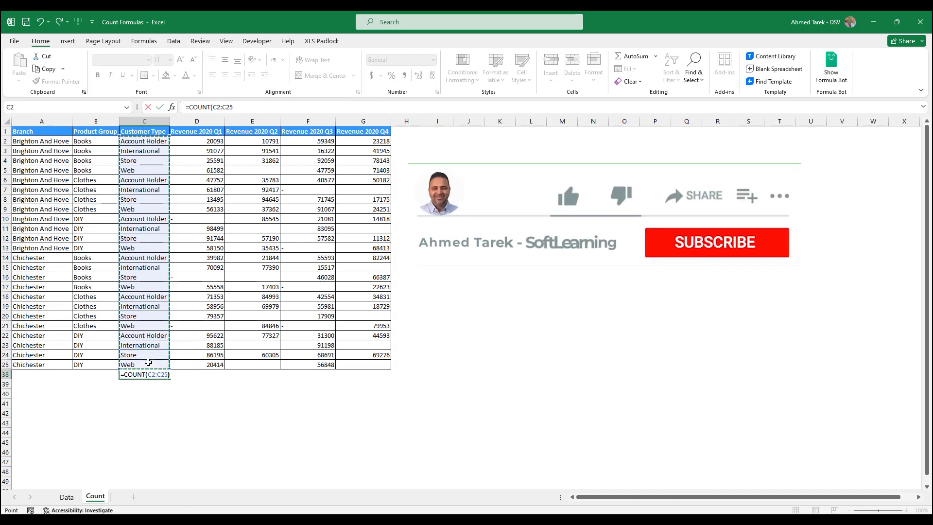
pyautogui.press('Return')
pyautogui.click(144, 371)
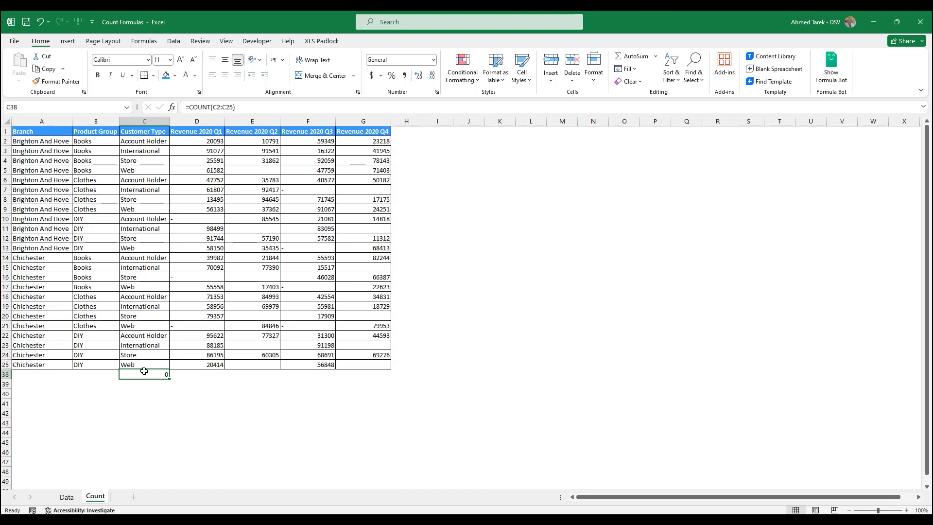
# Enter =COUNT(D2:D25) in D38, returning 21 numeric Revenue 2020 Q1 values.
pyautogui.click(202, 375)
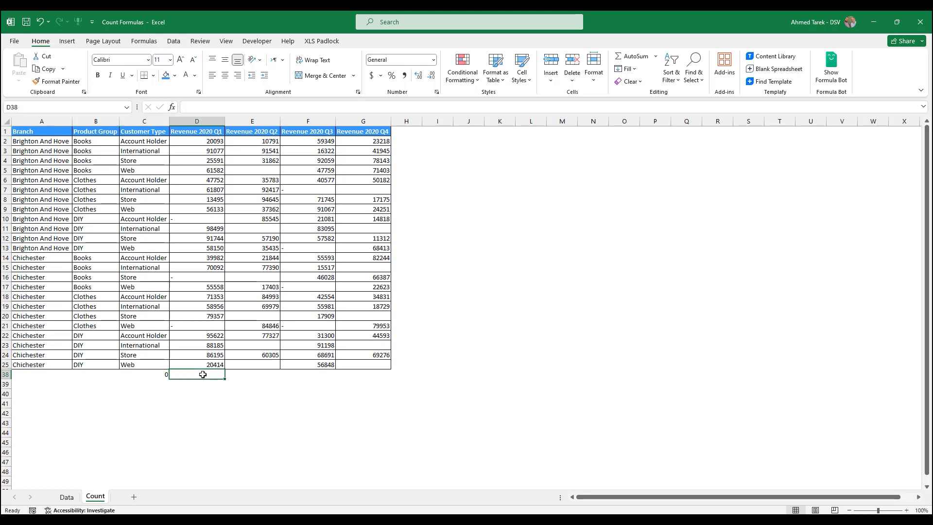
pyautogui.write('=count')
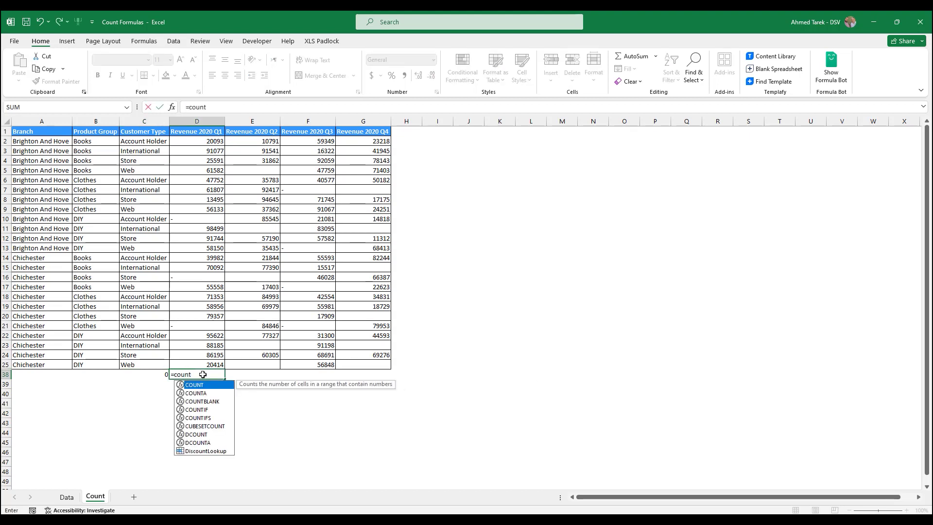
pyautogui.press('Tab')
pyautogui.press('Up')
pyautogui.hotkey('shift', 'Up')
pyautogui.hotkey('shift', 'Up')
pyautogui.hotkey('shift', 'Up')
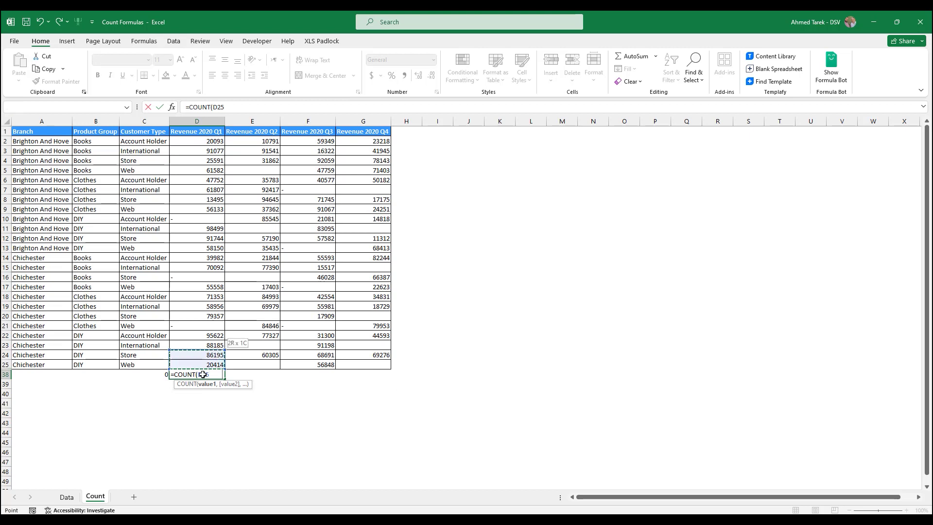
pyautogui.hotkey('shift', 'Up')
pyautogui.hotkey('shift', 'Up')
pyautogui.hotkey('shift', 'Up')
pyautogui.hotkey('shift', 'Up')
pyautogui.hotkey('shift', 'Up')
pyautogui.hotkey('shift', 'Up')
pyautogui.hotkey('shift', 'Up')
pyautogui.hotkey('shift', 'Up')
pyautogui.hotkey('shift', 'Up')
pyautogui.hotkey('shift', 'Up')
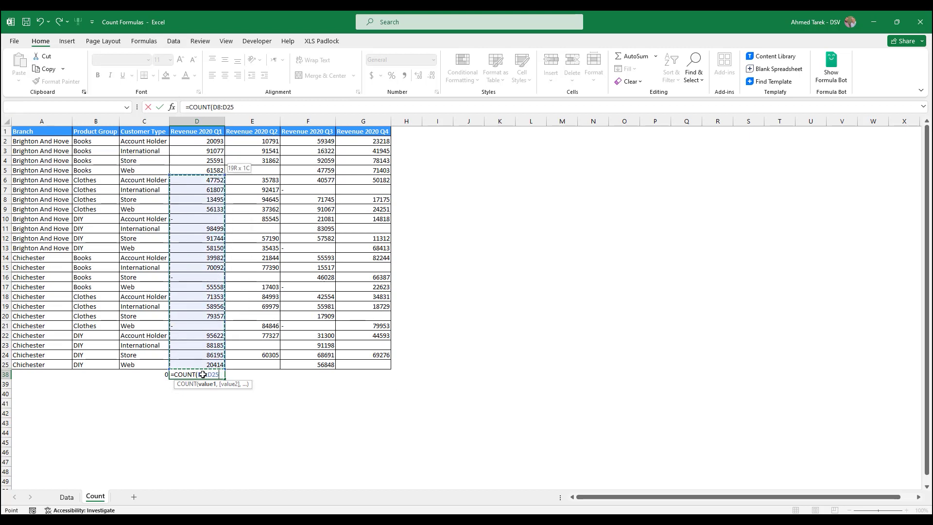
pyautogui.hotkey('shift', 'Up')
pyautogui.hotkey('shift', 'Up')
pyautogui.hotkey('shift', 'Up')
pyautogui.hotkey('shift', 'Up')
pyautogui.hotkey('shift', 'Up')
pyautogui.press('Return')
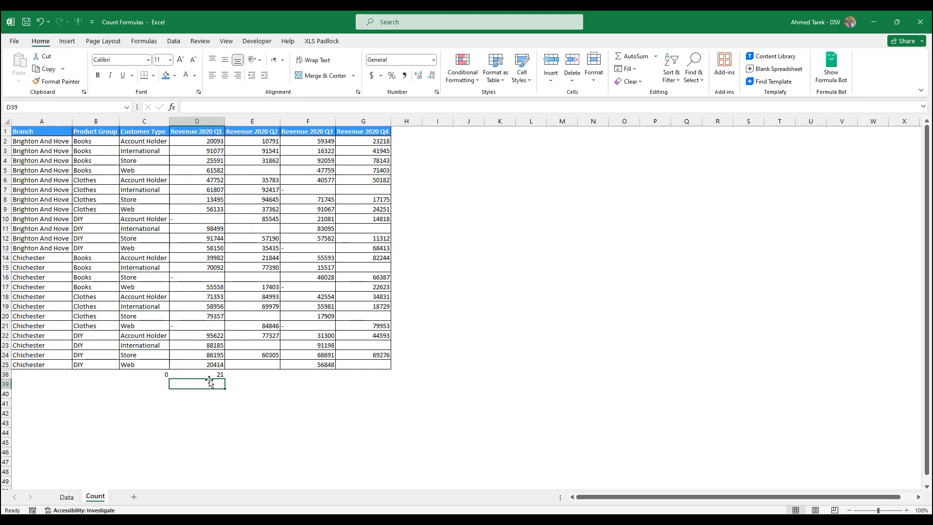
pyautogui.click(200, 374)
# Inspect the Q1 values and the dash entries in D21, D16 and D10.
pyautogui.moveTo(197, 364); pyautogui.dragTo(199, 140)
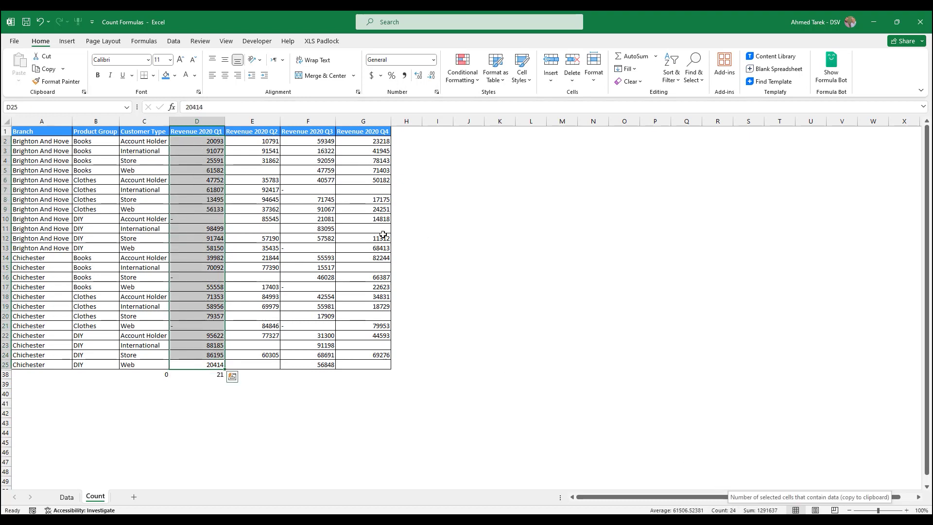
pyautogui.click(200, 346)
pyautogui.click(206, 371)
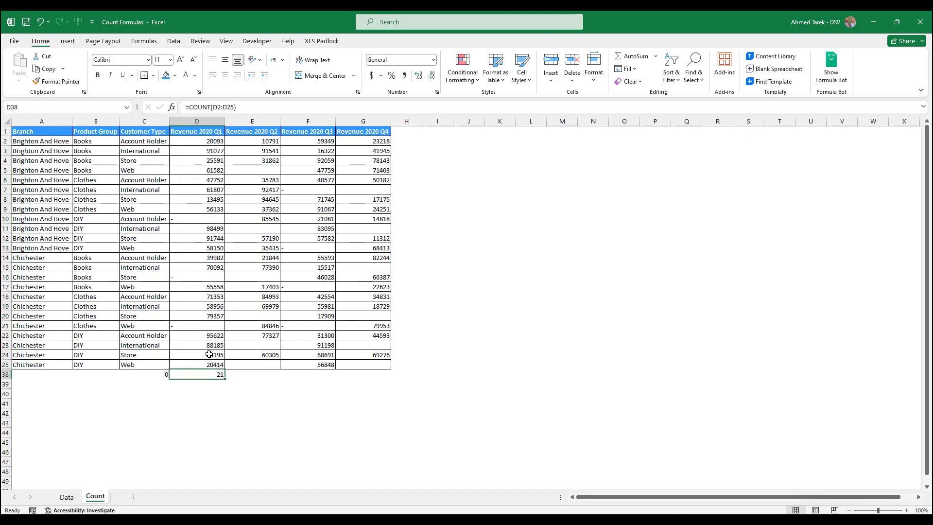
pyautogui.moveTo(207, 363); pyautogui.dragTo(203, 333)
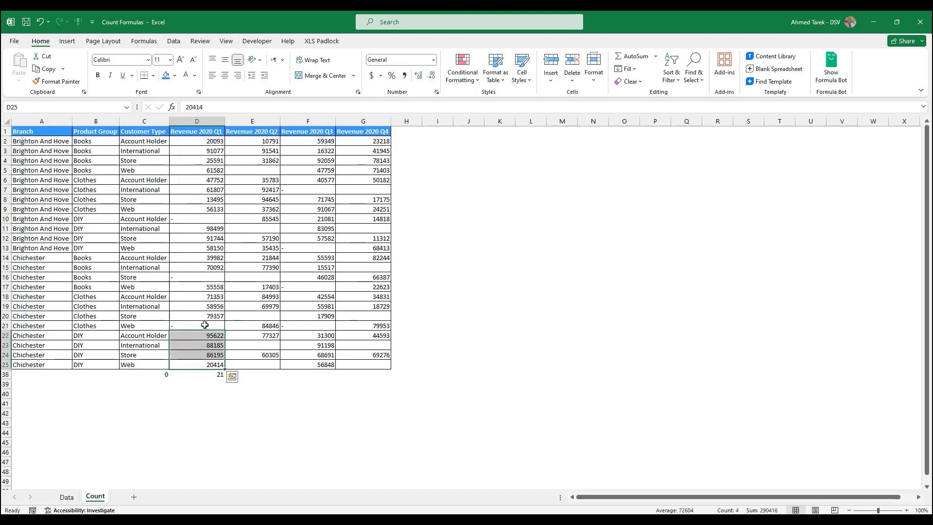
pyautogui.click(203, 328)
pyautogui.click(212, 279)
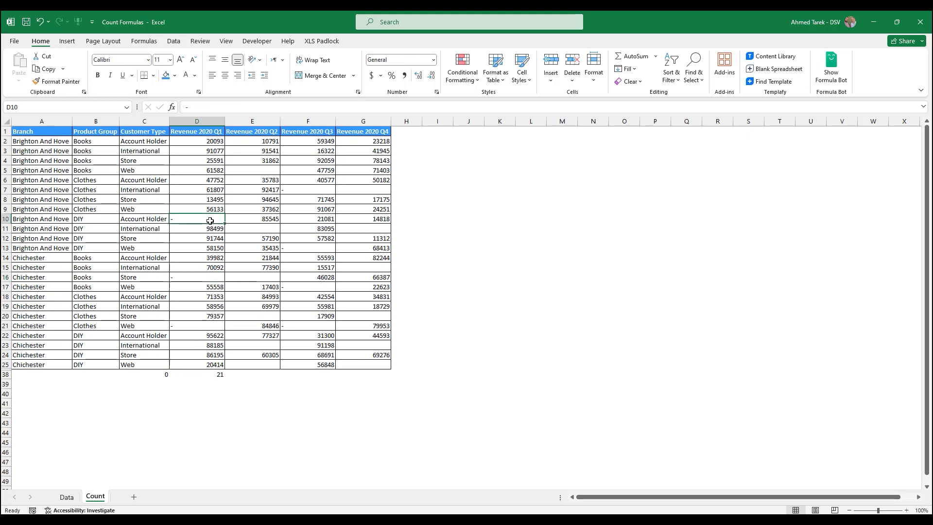
pyautogui.click(209, 220)
# Inspect the Q3 column's dash entries in F7, F13, F17 and F21.
pyautogui.moveTo(299, 288); pyautogui.dragTo(306, 160)
pyautogui.click(297, 190)
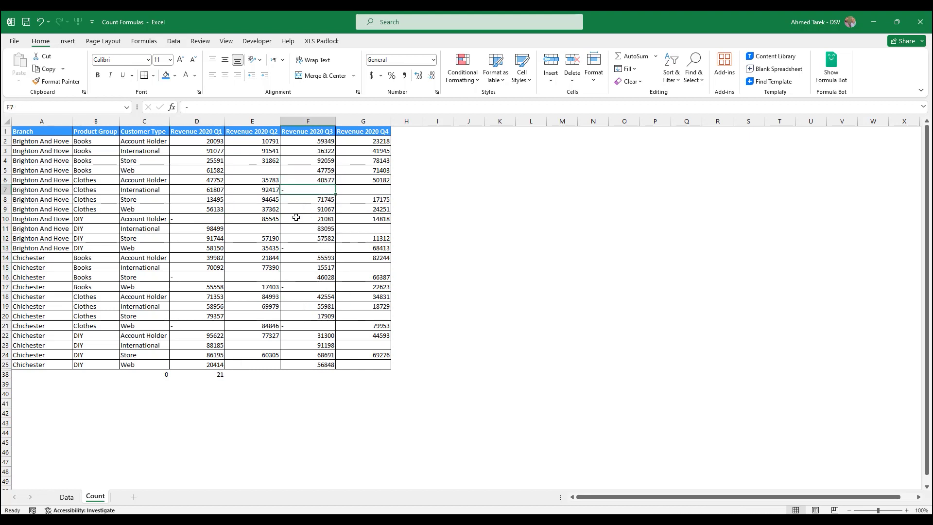
pyautogui.click(297, 246)
pyautogui.click(300, 285)
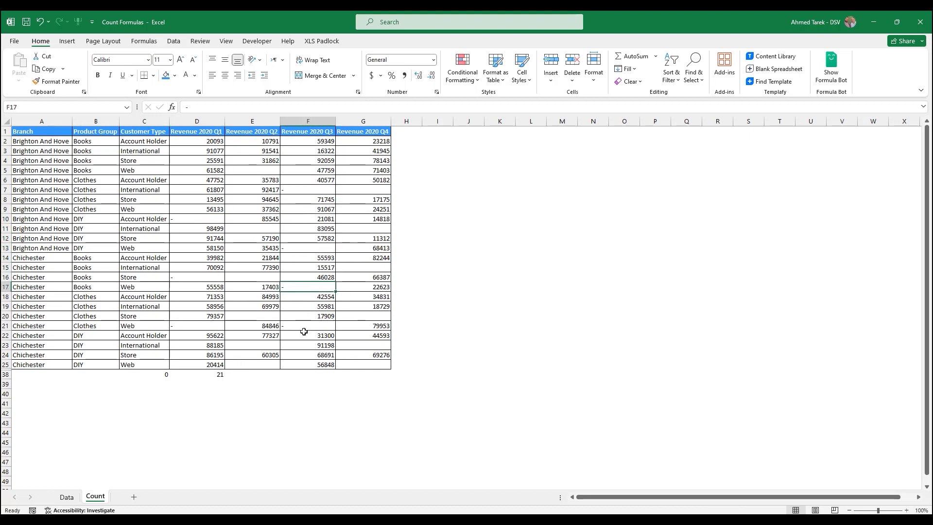
pyautogui.click(303, 327)
pyautogui.click(299, 377)
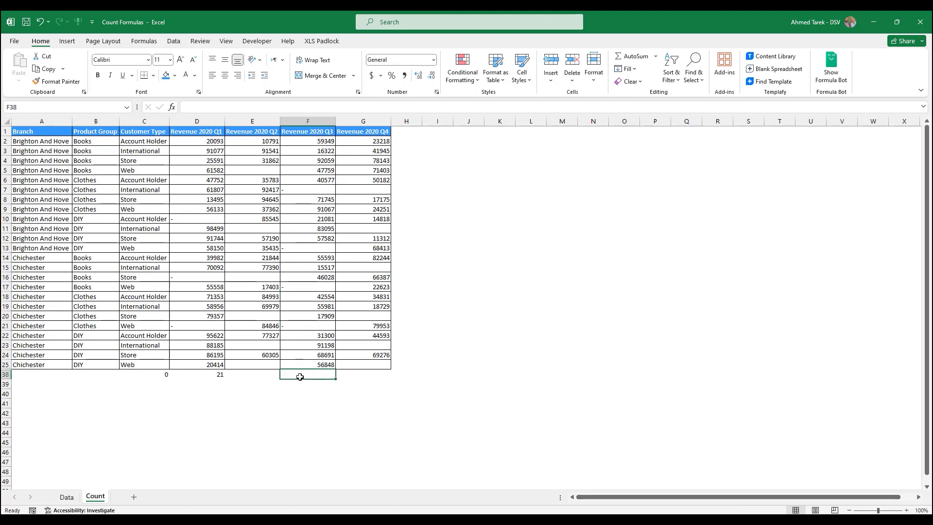
# Enter =COUNTA(F2:F25) in F38, returning 24 with the dash entries counted.
pyautogui.write('=Count')
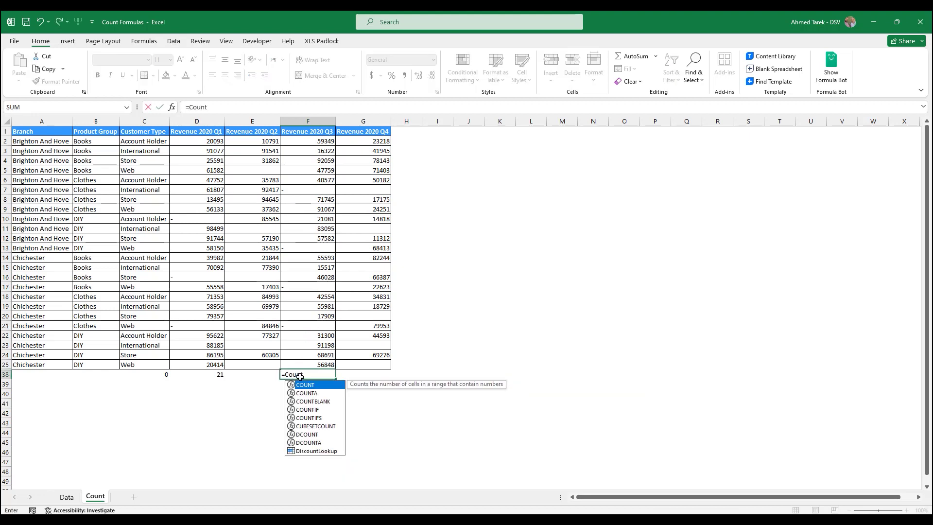
pyautogui.write('a')
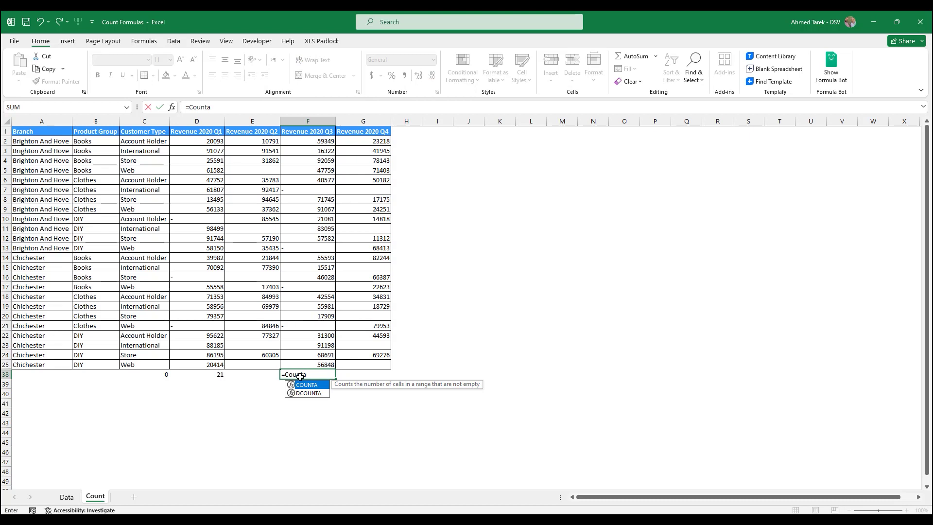
pyautogui.press('Tab')
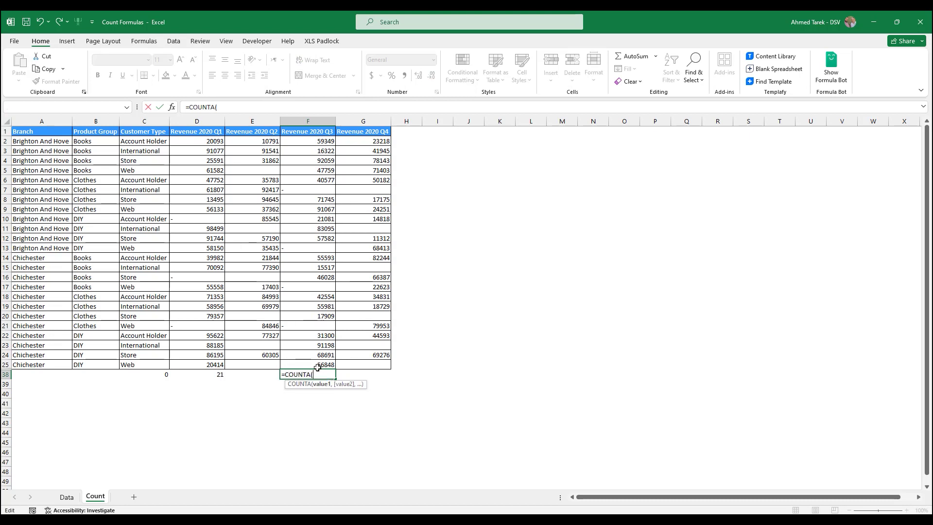
pyautogui.moveTo(318, 364)
pyautogui.mouseDown()
pyautogui.moveTo(320, 132)
pyautogui.moveTo(317, 143)
pyautogui.mouseUp()
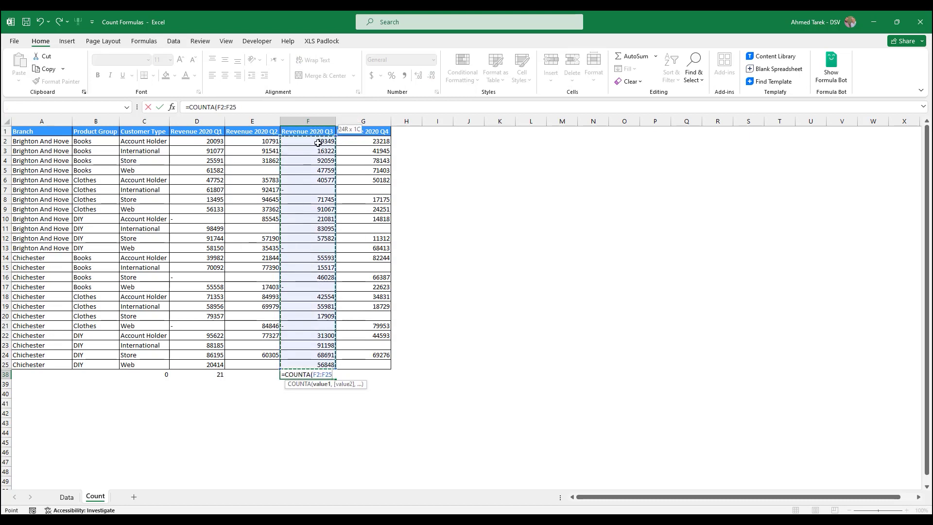
pyautogui.write(')')
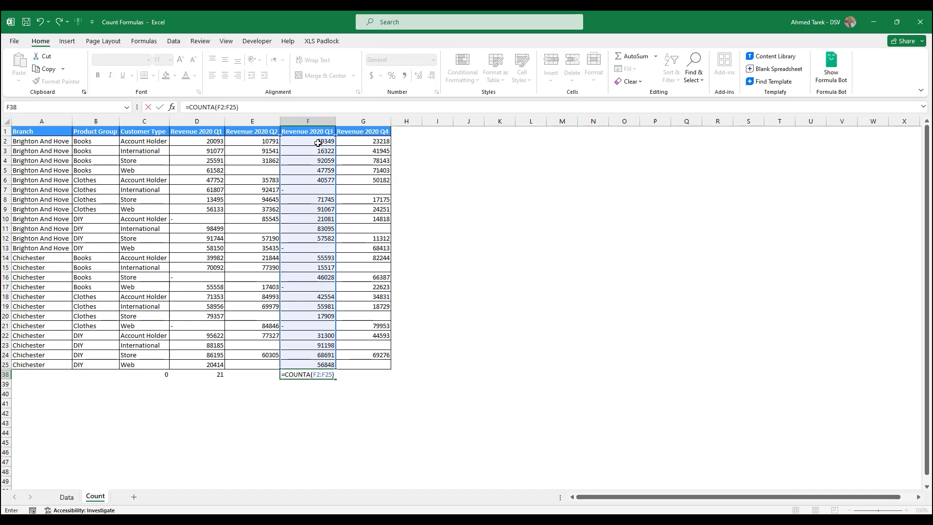
pyautogui.press('Return')
pyautogui.click(315, 373)
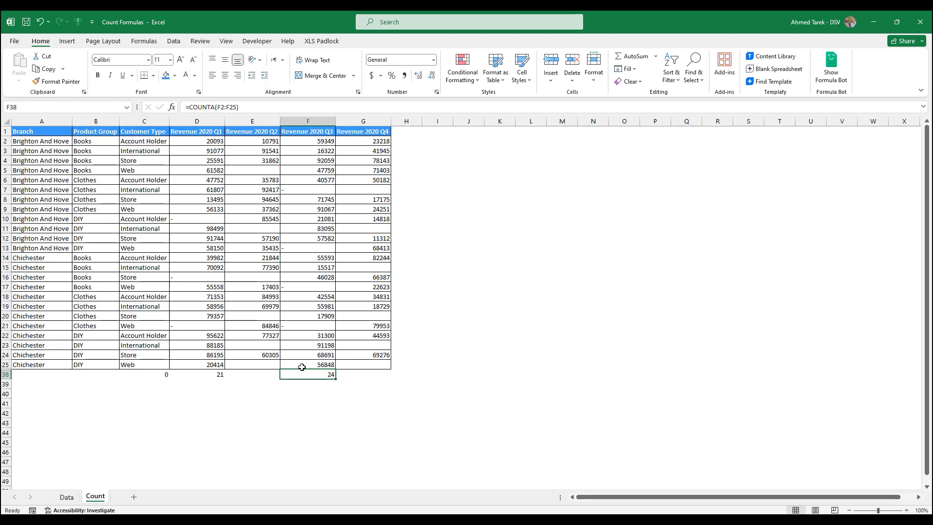
pyautogui.click(264, 374)
# Enter =COUNTA(E2:E25) in E38 for the Revenue 2020 Q2 column.
pyautogui.click(263, 170)
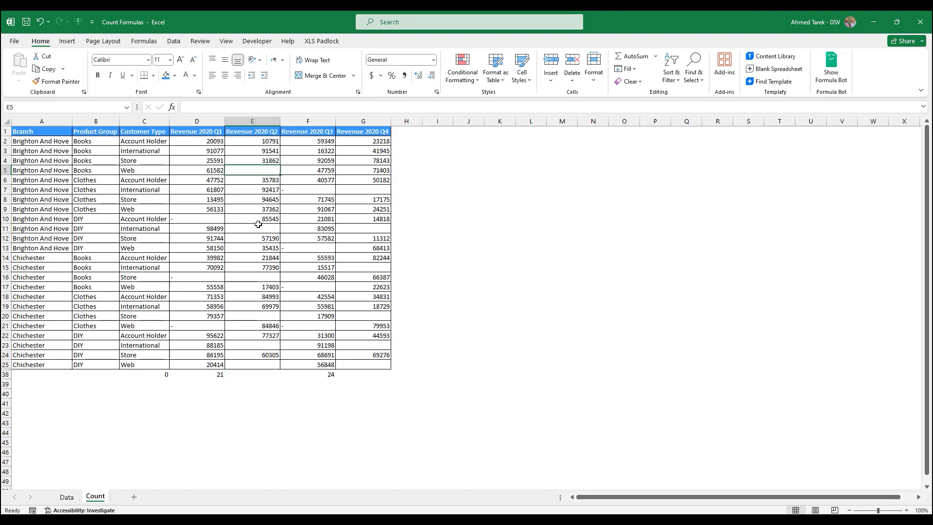
pyautogui.moveTo(258, 224); pyautogui.dragTo(257, 365)
pyautogui.click(256, 373)
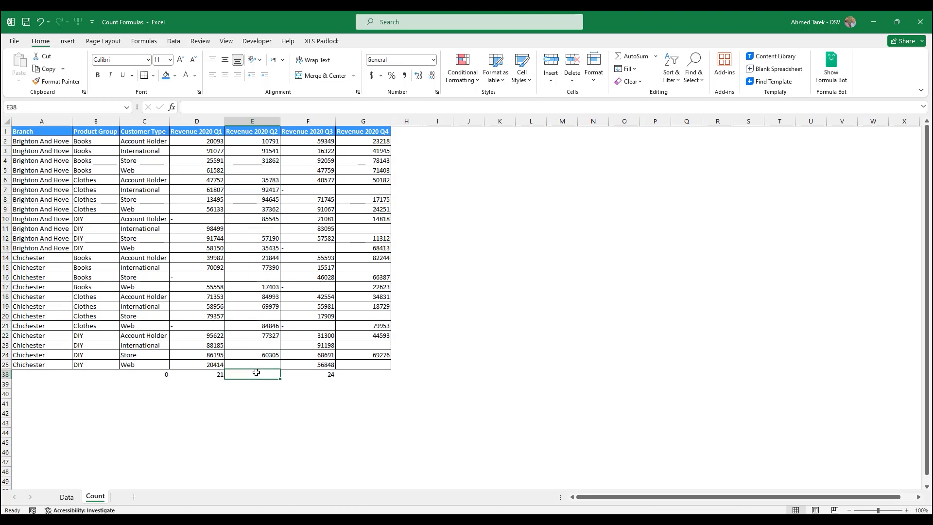
pyautogui.write('=')
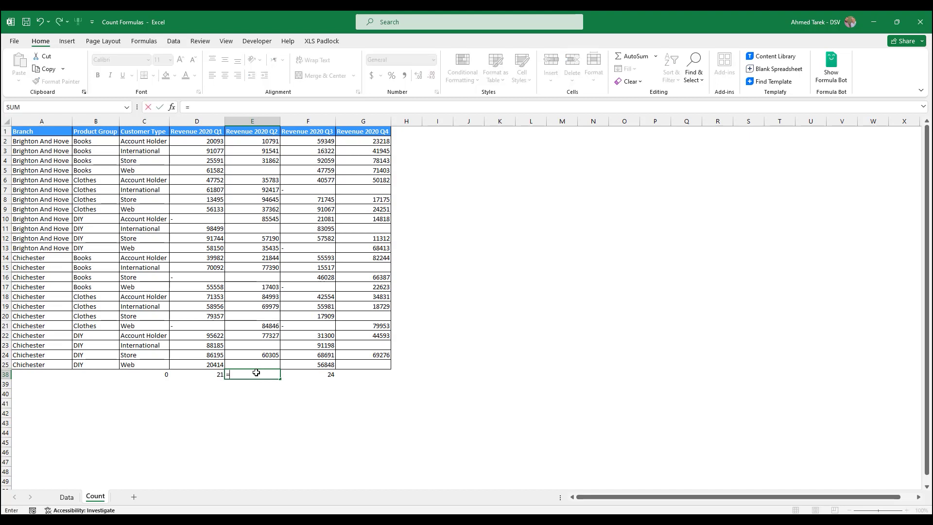
pyautogui.write('coun')
pyautogui.write('ta')
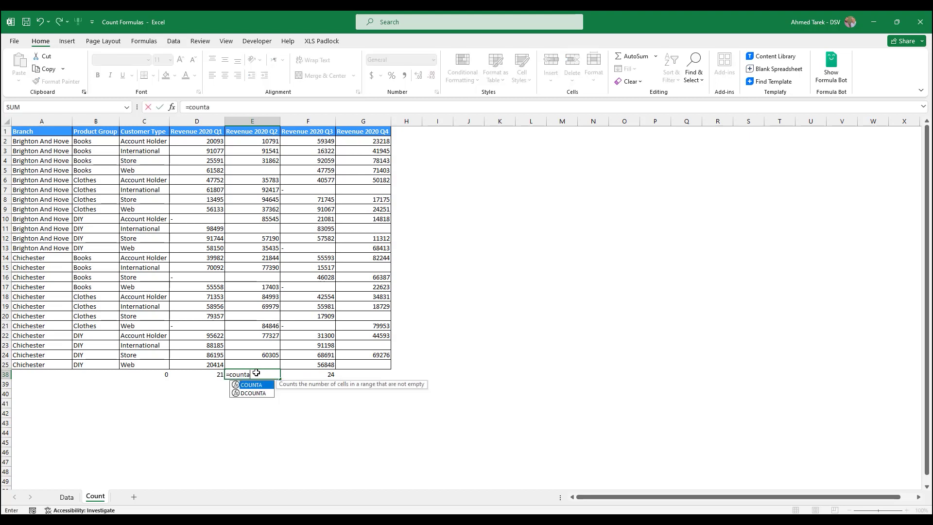
pyautogui.press('Tab')
pyautogui.press('Up')
pyautogui.hotkey('shift', 'Up')
pyautogui.hotkey('shift', 'Up')
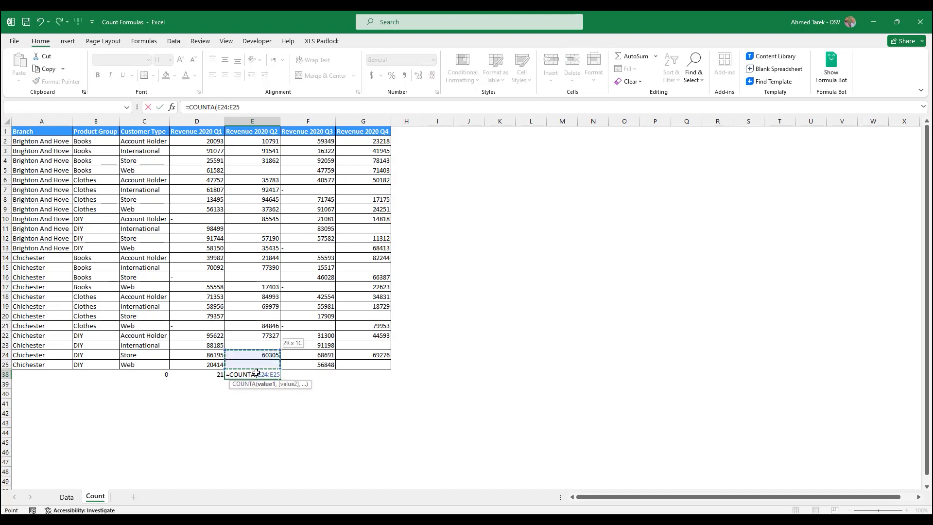
pyautogui.hotkey('shift', 'Up')
pyautogui.hotkey('shift', 'Up')
pyautogui.hotkey('shift', 'Up')
pyautogui.hotkey('shift', 'Up')
pyautogui.hotkey('shift', 'Up')
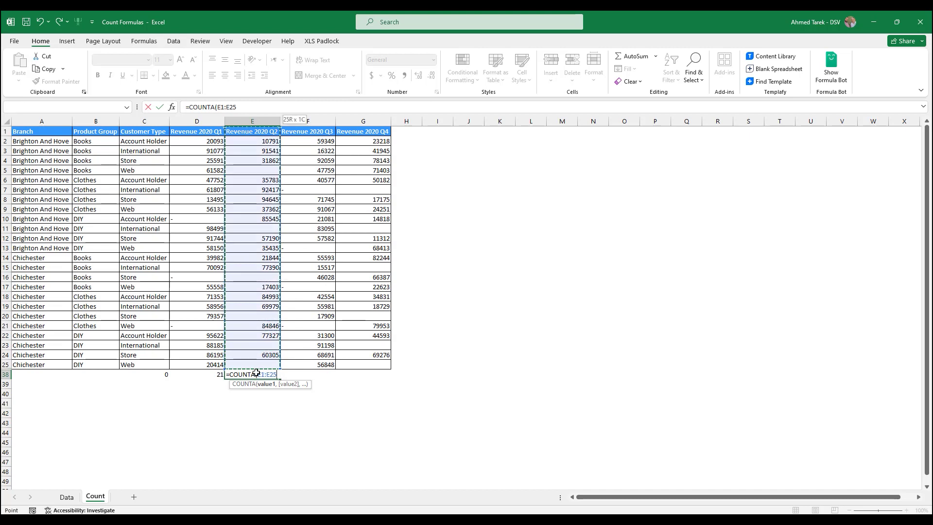
pyautogui.hotkey('shift', 'Down')
pyautogui.press('Return')
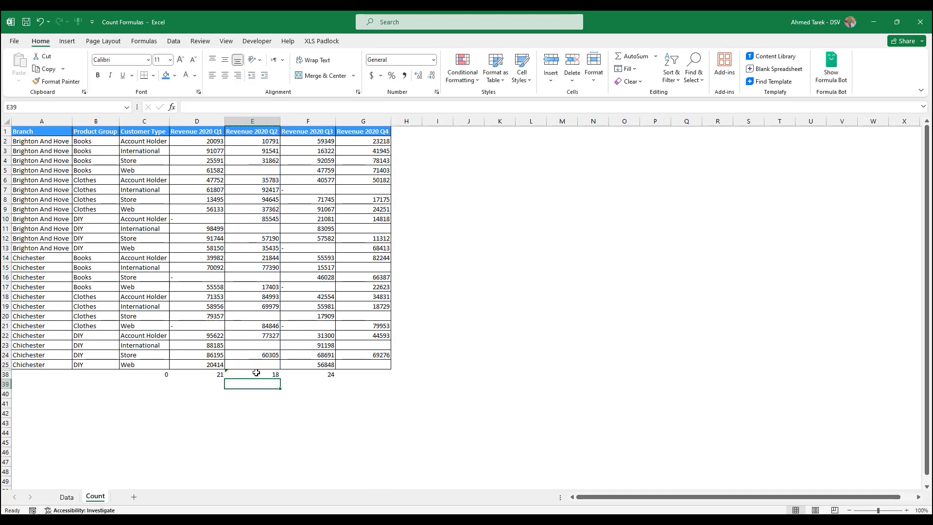
pyautogui.click(256, 372)
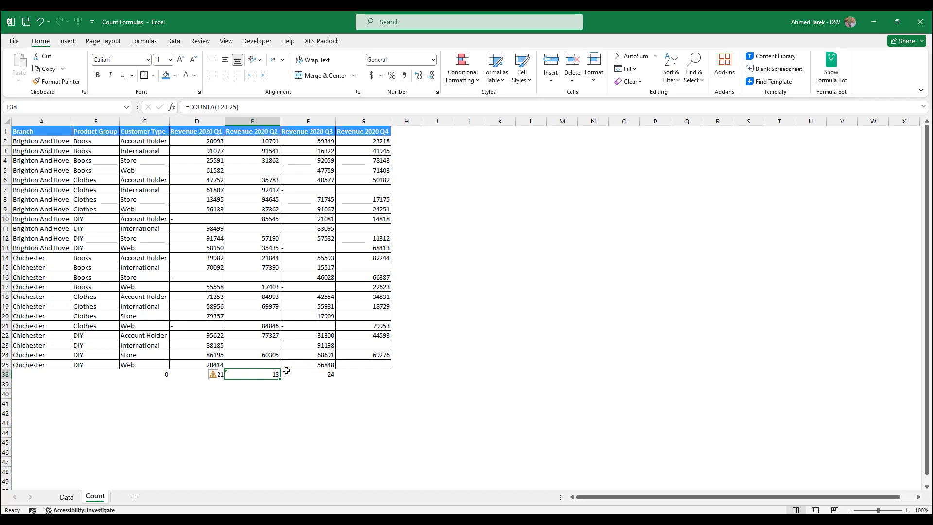
# Inspect the blank Q2 cells, including E25 and E5, that COUNTA skips.
pyautogui.click(268, 363)
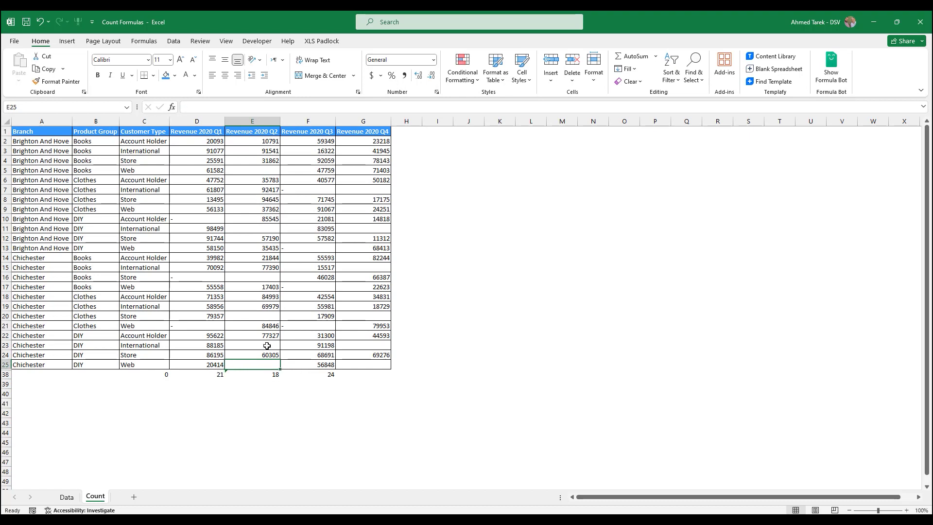
pyautogui.click(266, 344)
pyautogui.click(268, 316)
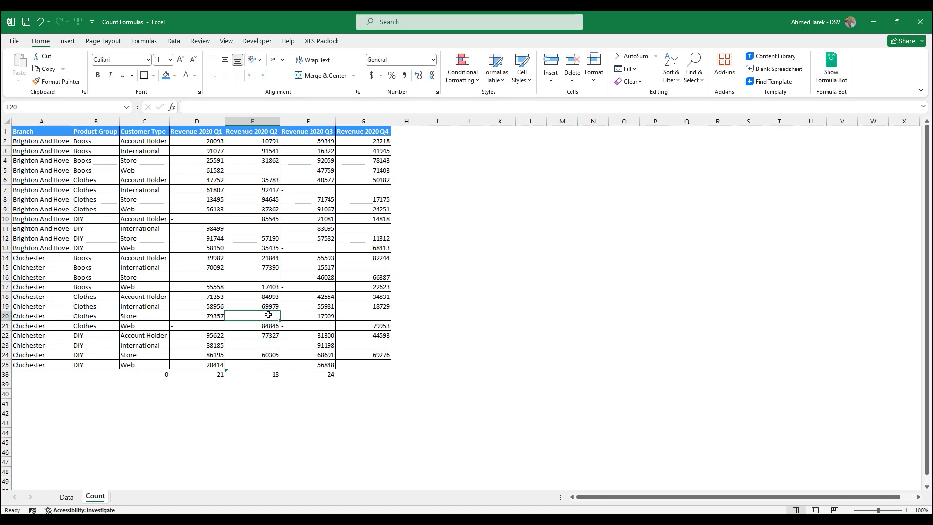
pyautogui.click(266, 275)
pyautogui.click(253, 170)
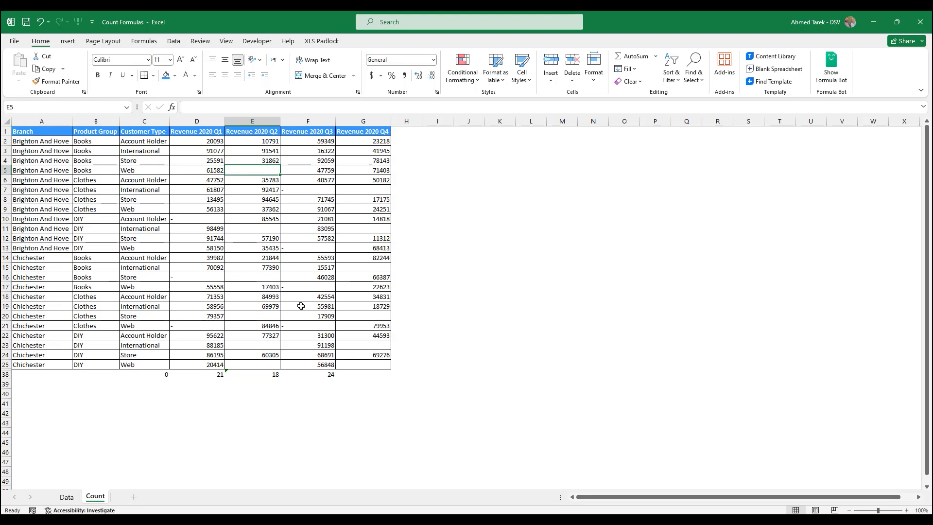
# Try a dash in E20 to see the count change, then undo it so E38 shows 18.
pyautogui.click(261, 316)
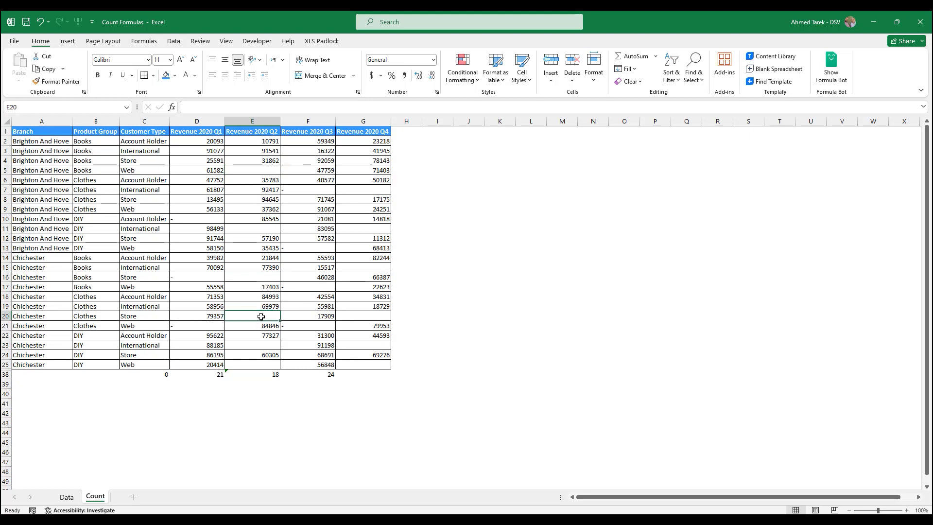
pyautogui.write('-')
pyautogui.press('Return')
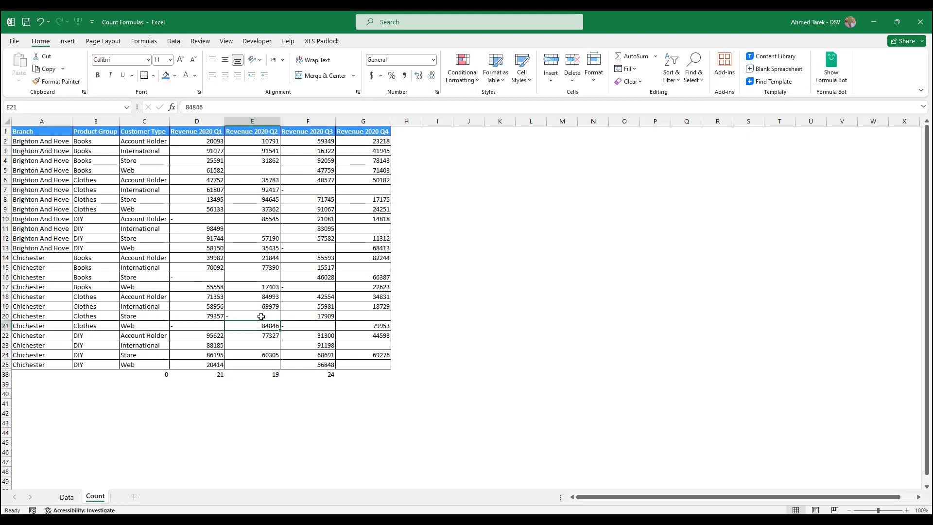
pyautogui.click(261, 317)
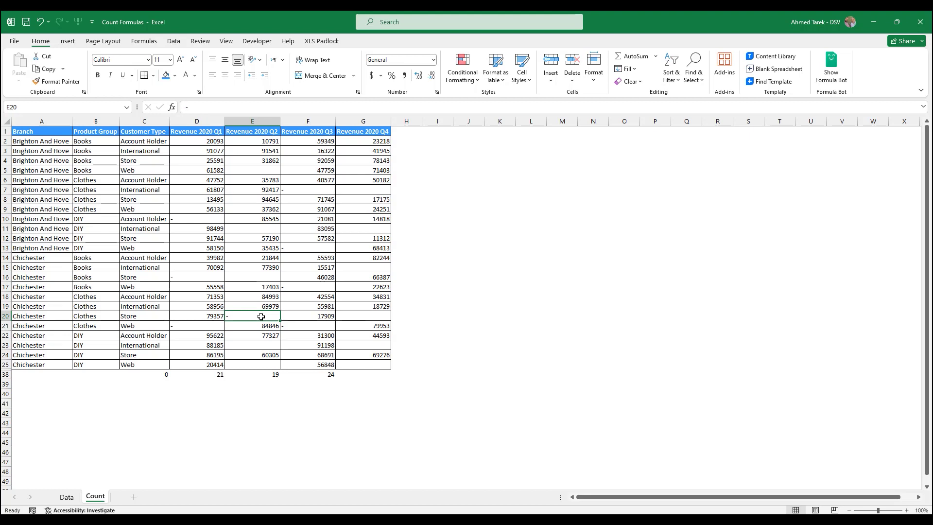
pyautogui.hotkey('ctrl', 'z')
pyautogui.click(267, 373)
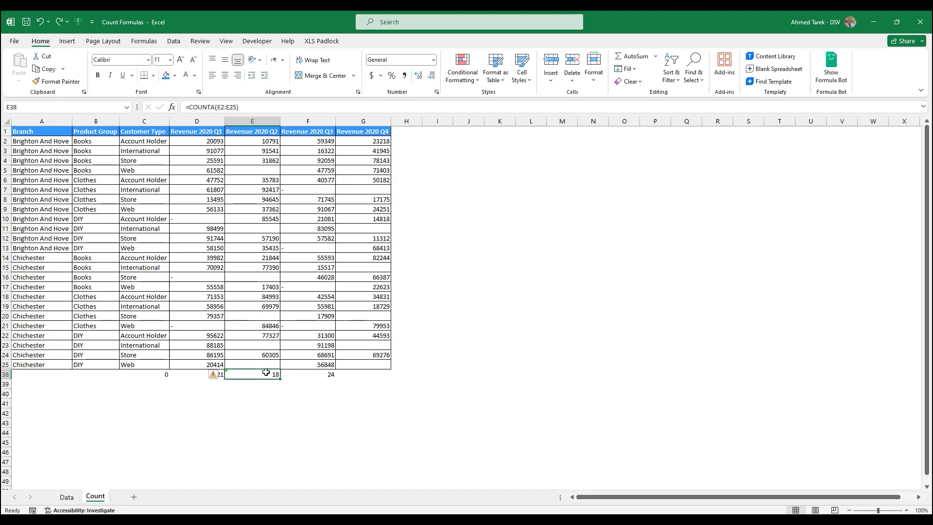
# Enter =COUNTBLANK(E2:E25) in E39, returning 6 blank Q2 cells.
pyautogui.click(267, 384)
pyautogui.write('=')
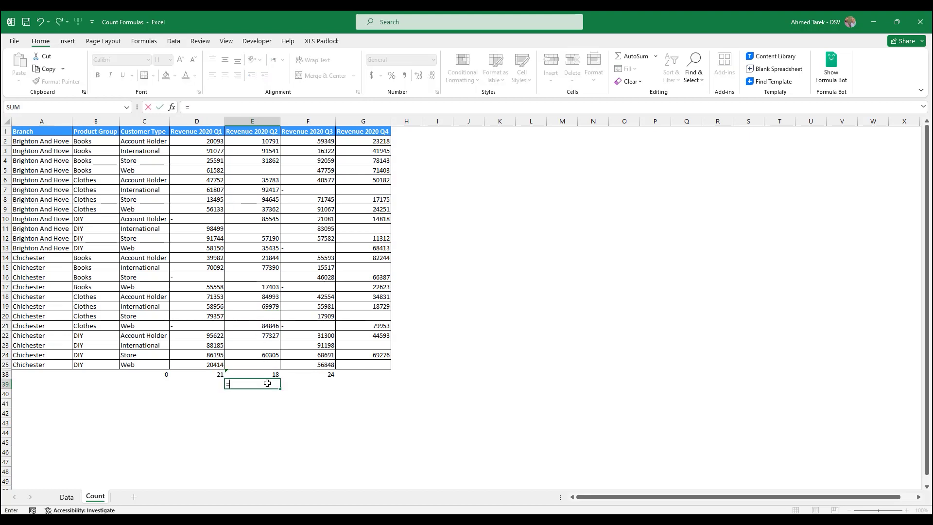
pyautogui.write('count')
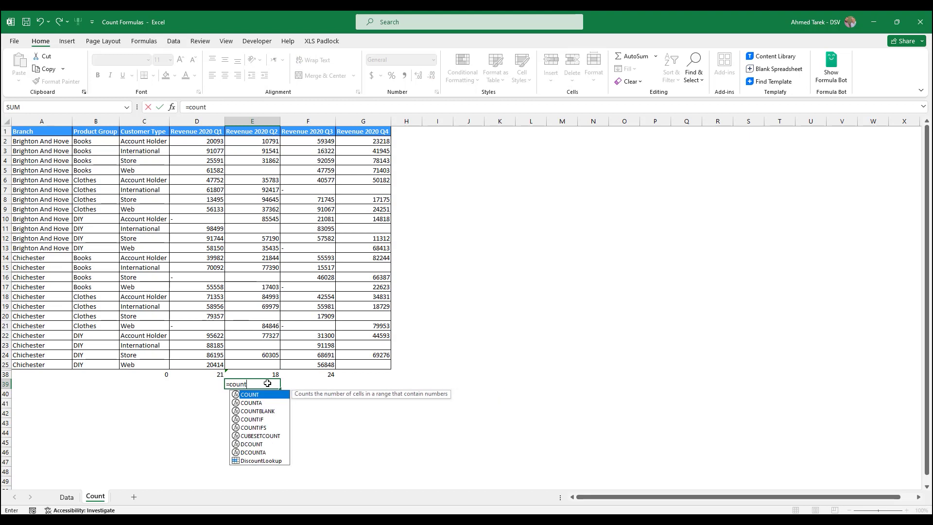
pyautogui.write('b')
pyautogui.press('Tab')
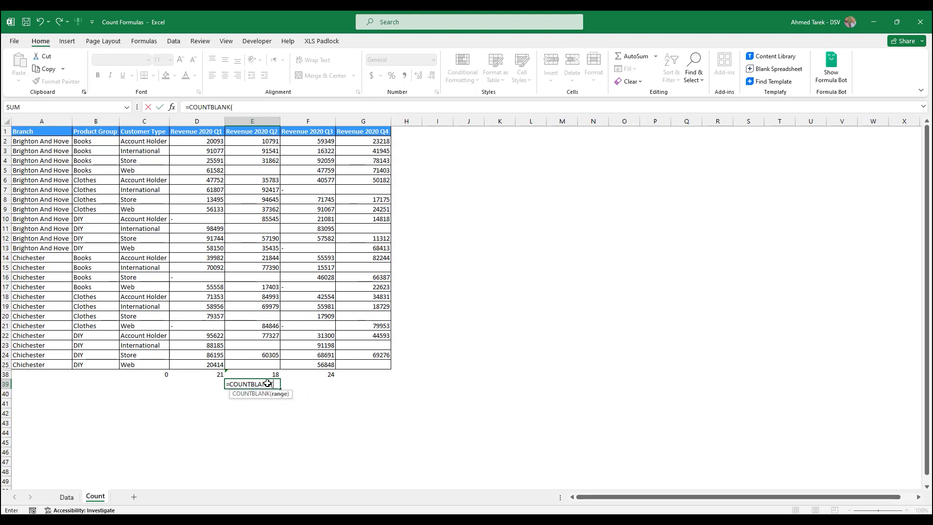
pyautogui.moveTo(262, 362); pyautogui.dragTo(269, 144)
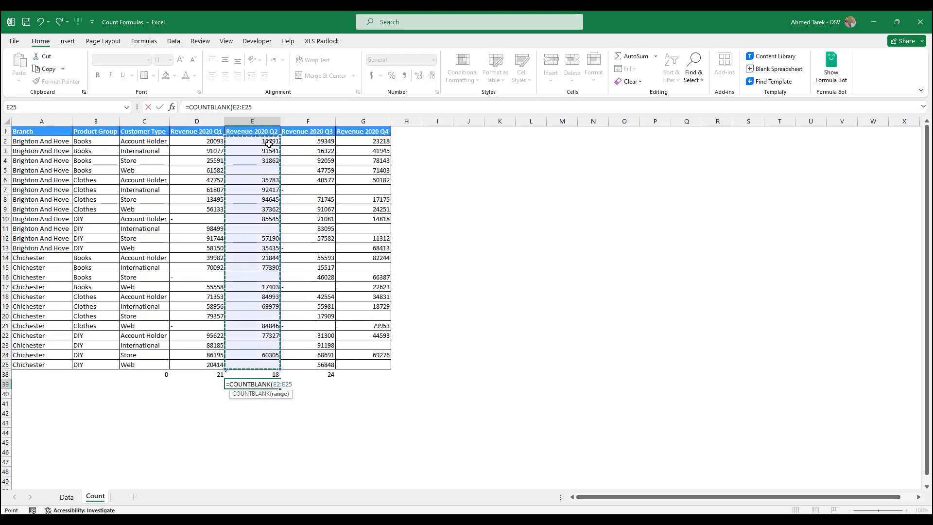
pyautogui.press('Return')
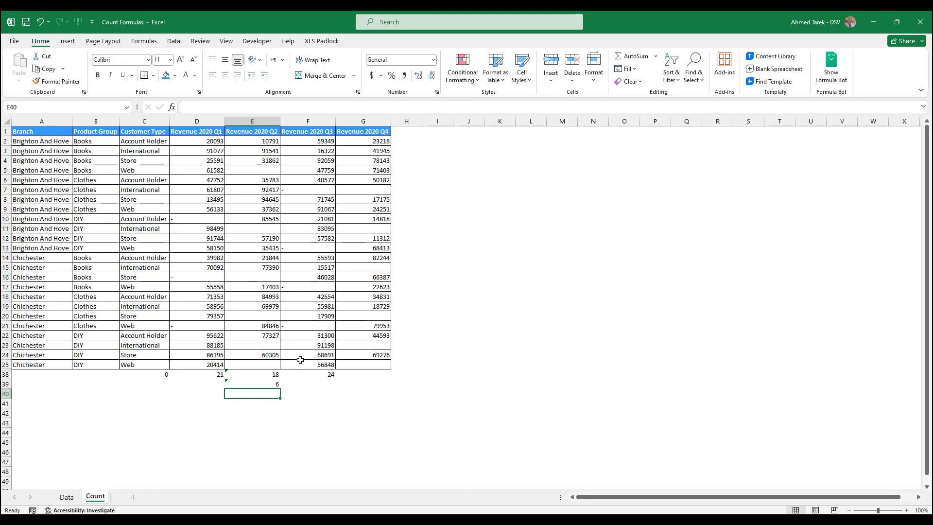
pyautogui.click(255, 385)
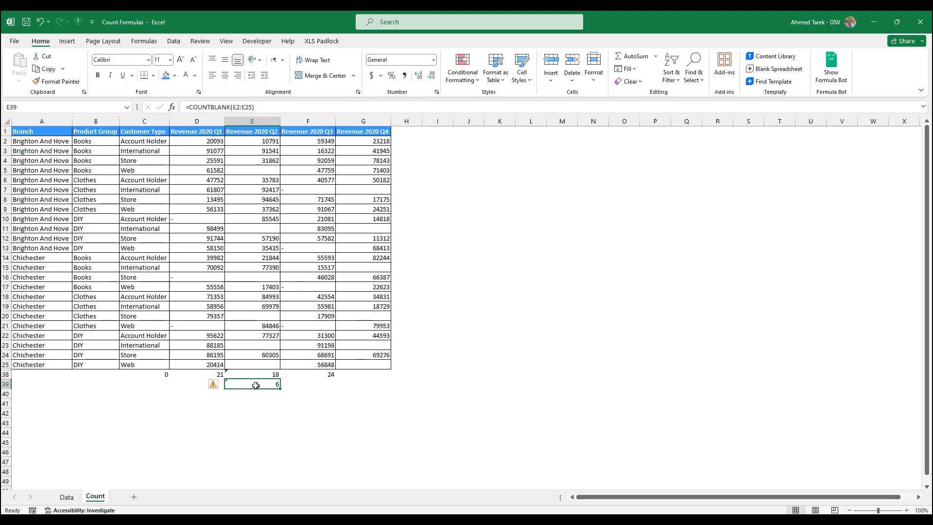
pyautogui.press('Up')
pyautogui.moveTo(268, 387); pyautogui.dragTo(265, 378)
pyautogui.moveTo(269, 384); pyautogui.dragTo(263, 378)
pyautogui.click(268, 385)
pyautogui.click(265, 377)
pyautogui.click(270, 385)
pyautogui.click(207, 142)
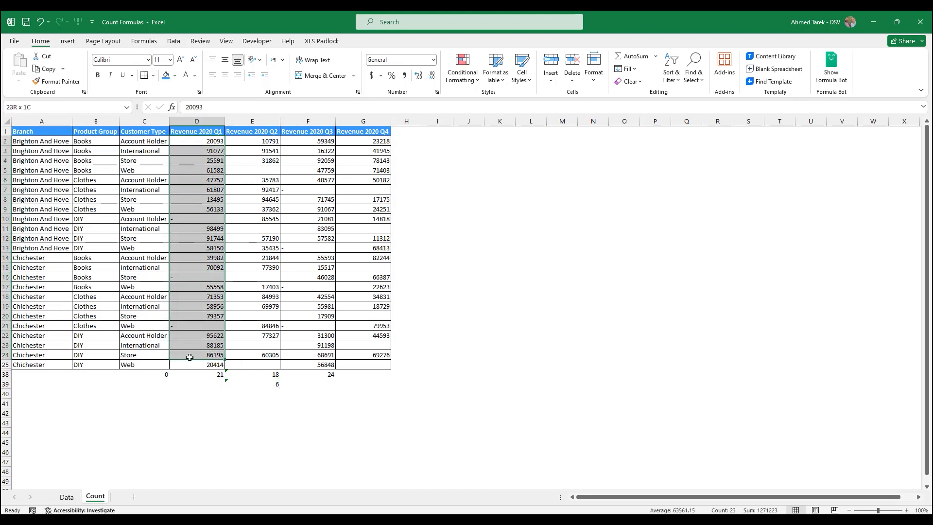
pyautogui.moveTo(204, 162); pyautogui.dragTo(192, 363)
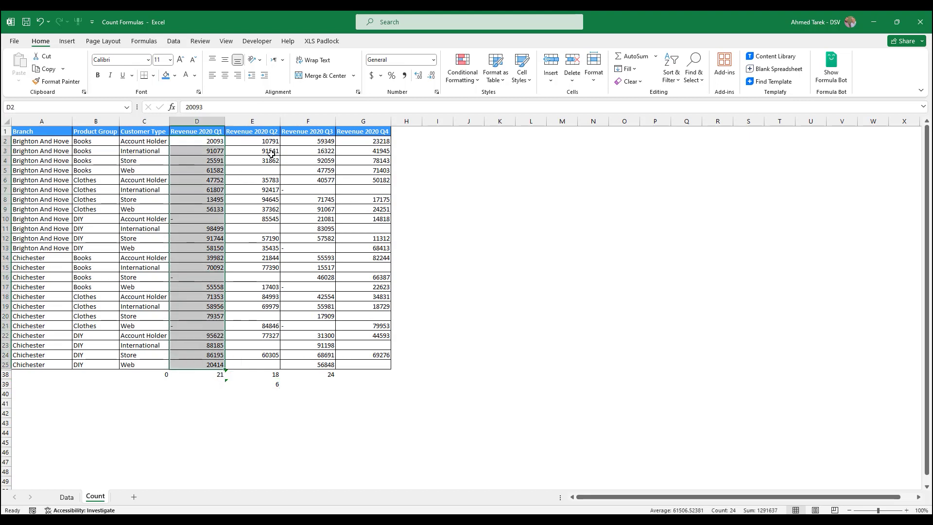
pyautogui.click(302, 185)
pyautogui.moveTo(302, 212); pyautogui.dragTo(303, 360)
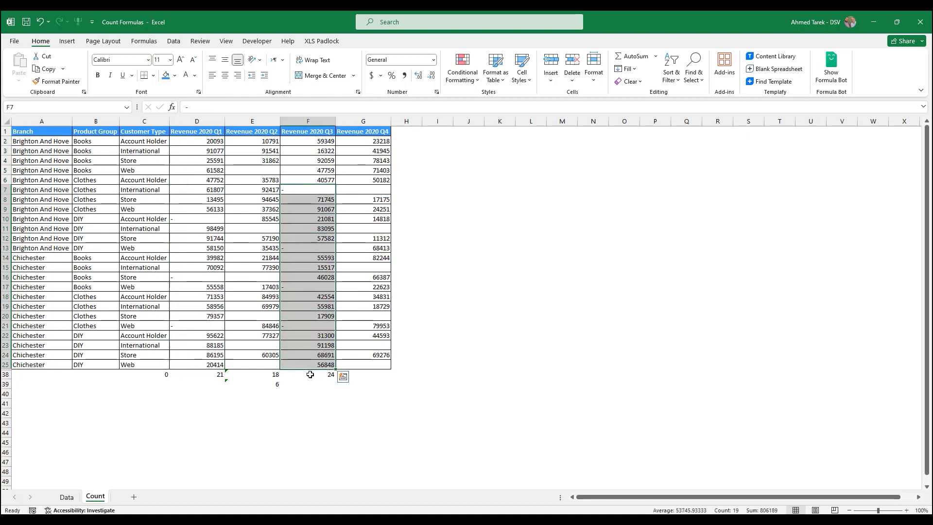
pyautogui.click(310, 374)
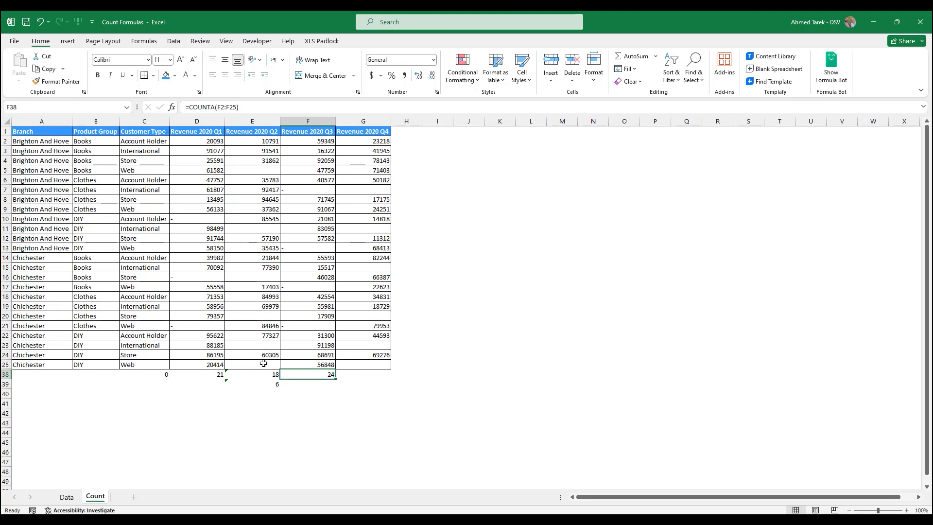
pyautogui.click(266, 385)
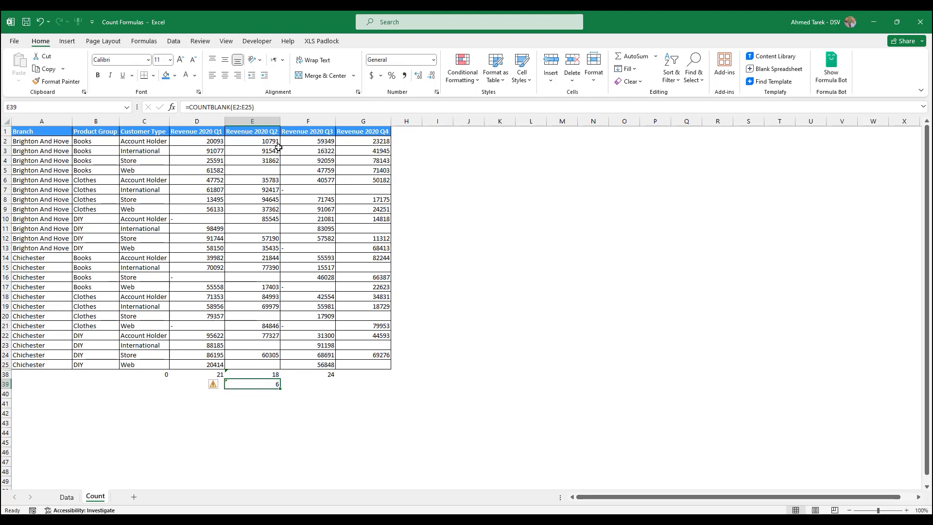
pyautogui.moveTo(268, 140); pyautogui.dragTo(263, 362)
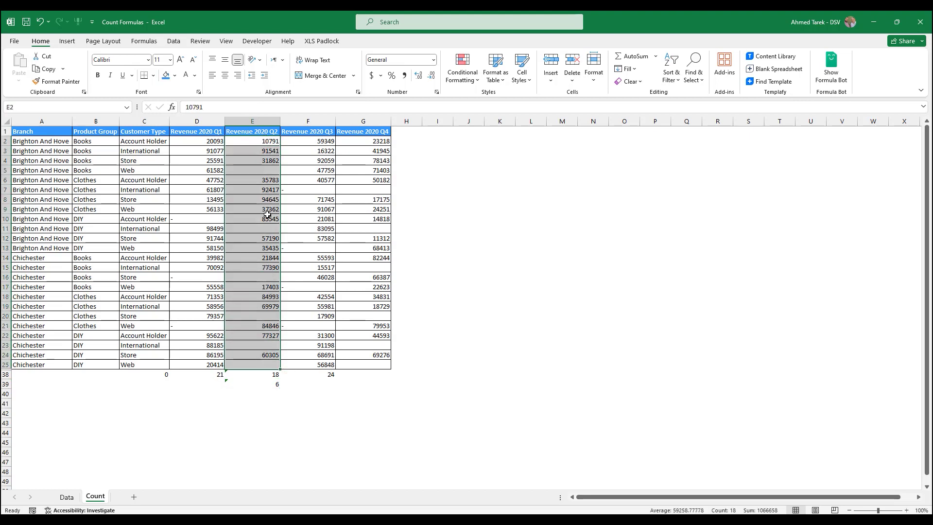
pyautogui.click(265, 172)
pyautogui.click(328, 191)
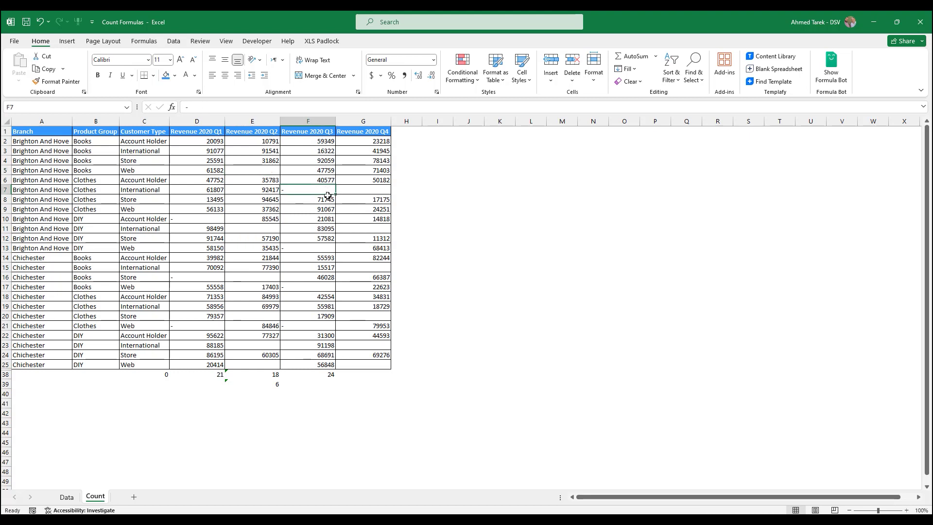
pyautogui.moveTo(321, 141); pyautogui.dragTo(319, 200)
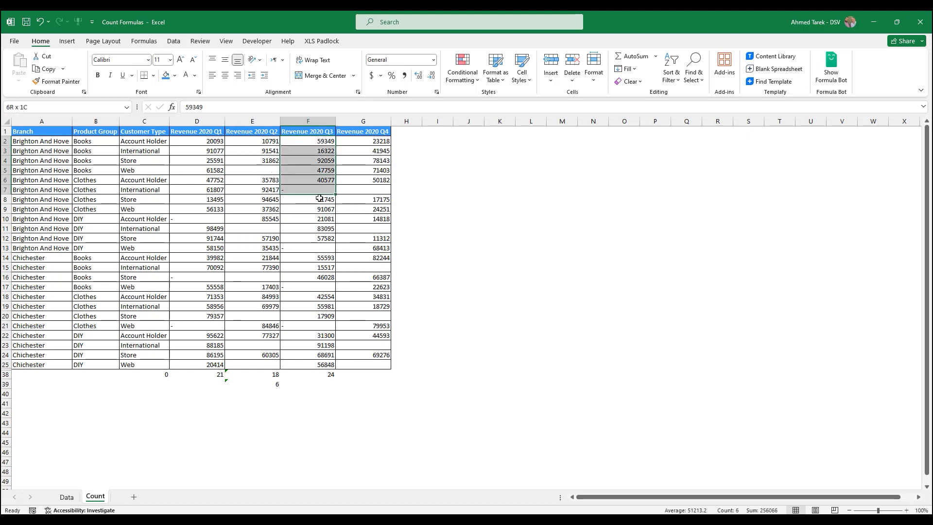
pyautogui.moveTo(370, 141); pyautogui.dragTo(370, 180)
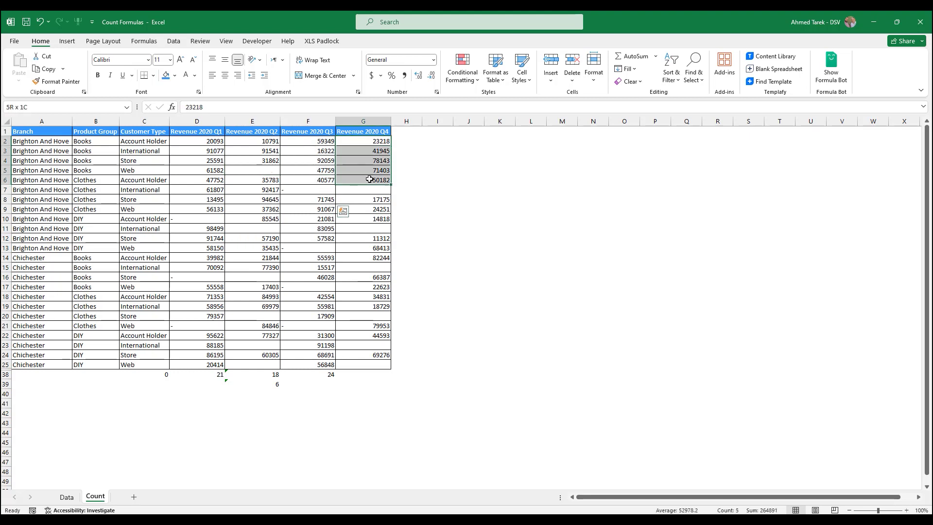
pyautogui.click(371, 190)
# Fill the blank Q4 cells with text: AAAAA in G20, @ in G23 and - in G25.
pyautogui.click(368, 229)
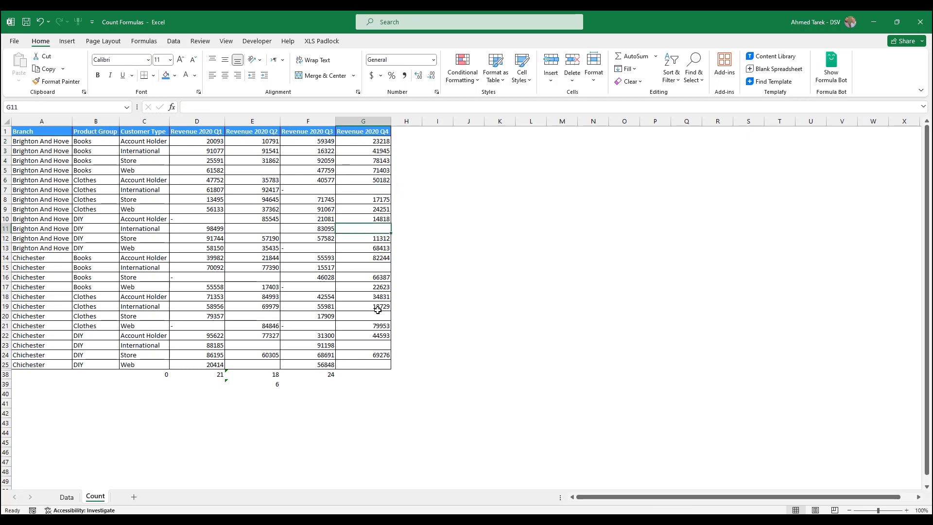
pyautogui.click(372, 316)
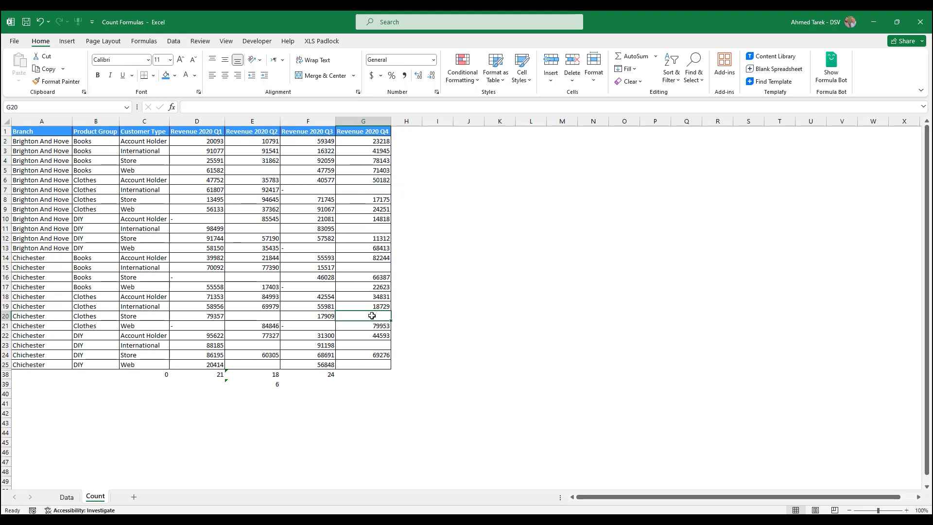
pyautogui.write('AAAAA')
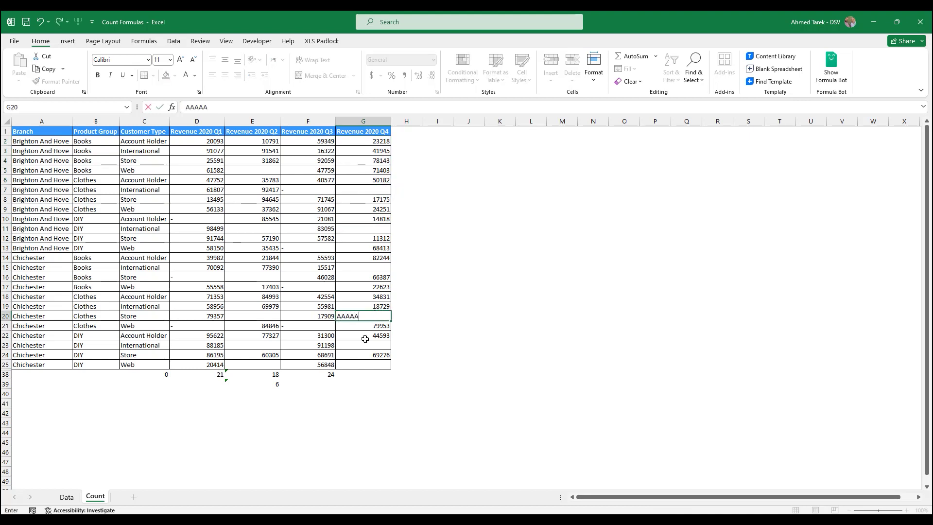
pyautogui.click(358, 344)
pyautogui.write('@')
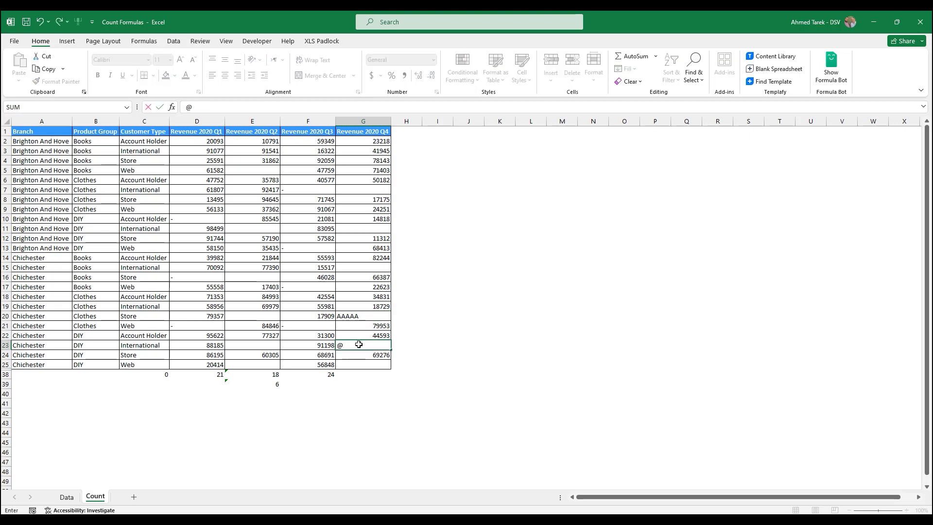
pyautogui.press('Return')
pyautogui.click(358, 364)
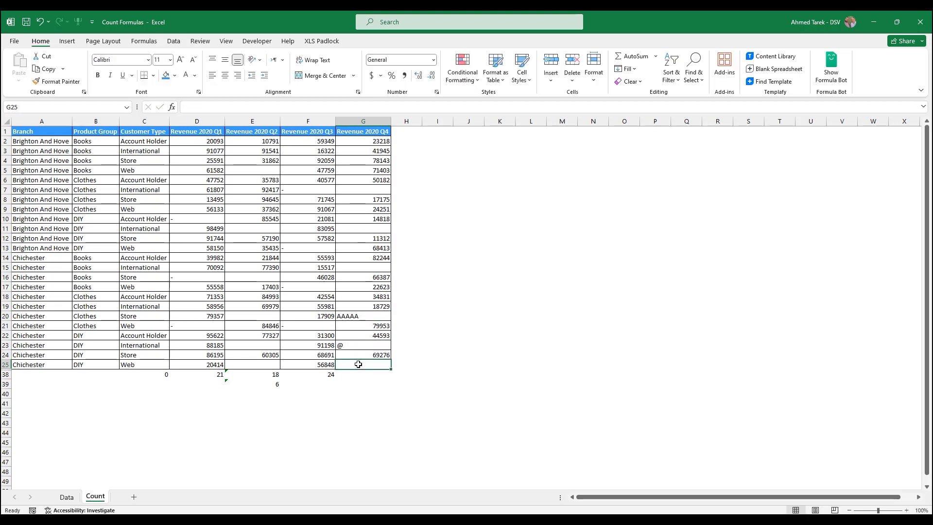
pyautogui.write('-')
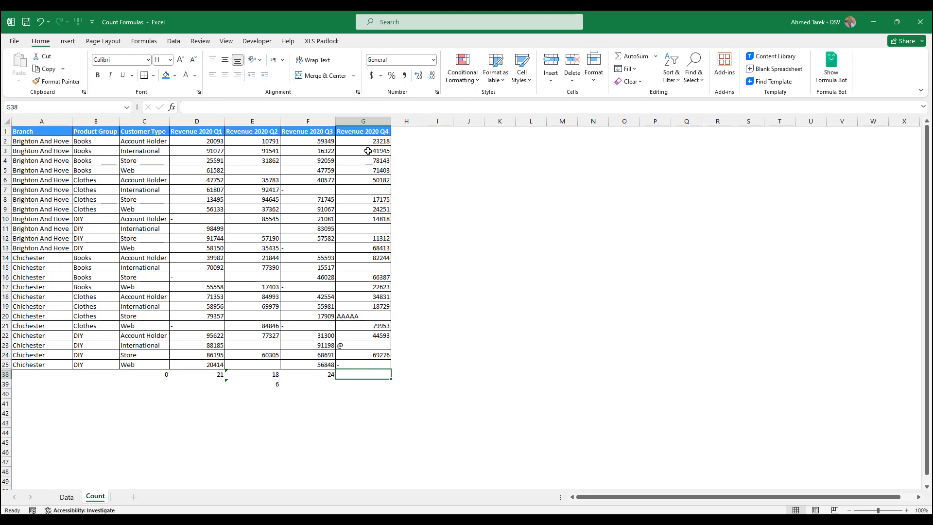
# Enter =COUNT(G2:G25) in G38, returning 18 numeric Q4 entries.
pyautogui.moveTo(365, 141); pyautogui.dragTo(355, 373)
pyautogui.click(356, 372)
pyautogui.write('=count')
pyautogui.press('Tab')
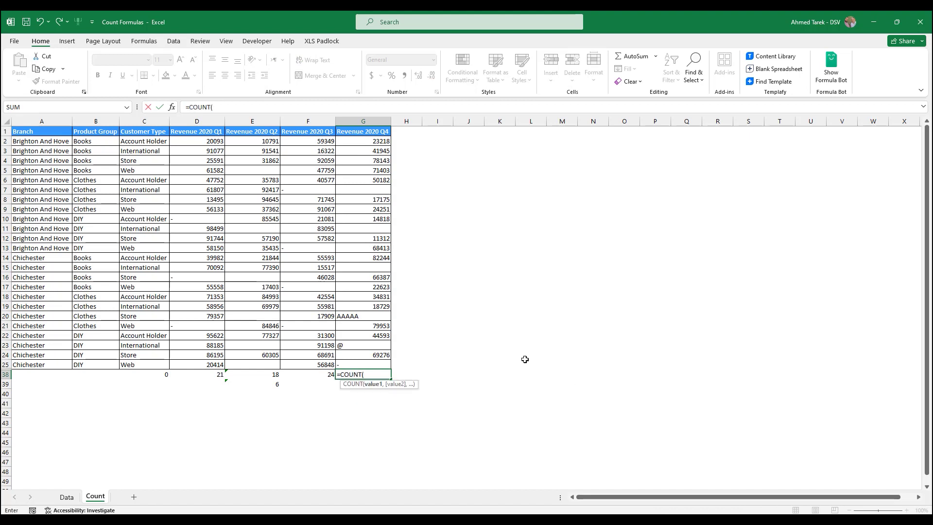
pyautogui.press('Up')
pyautogui.hotkey('ctrl', 'shift', 'Up')
pyautogui.hotkey('ctrl', 'shift', 'Up')
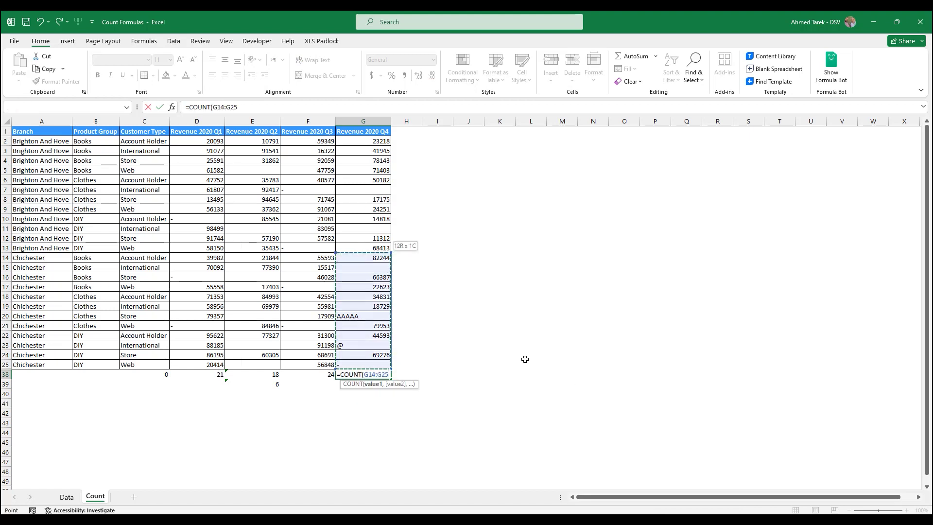
pyautogui.hotkey('ctrl', 'shift', 'Up')
pyautogui.hotkey('ctrl', 'shift', 'Up')
pyautogui.hotkey('ctrl', 'shift', 'Up')
pyautogui.hotkey('ctrl', 'shift', 'Up')
pyautogui.hotkey('ctrl', 'shift', 'Up')
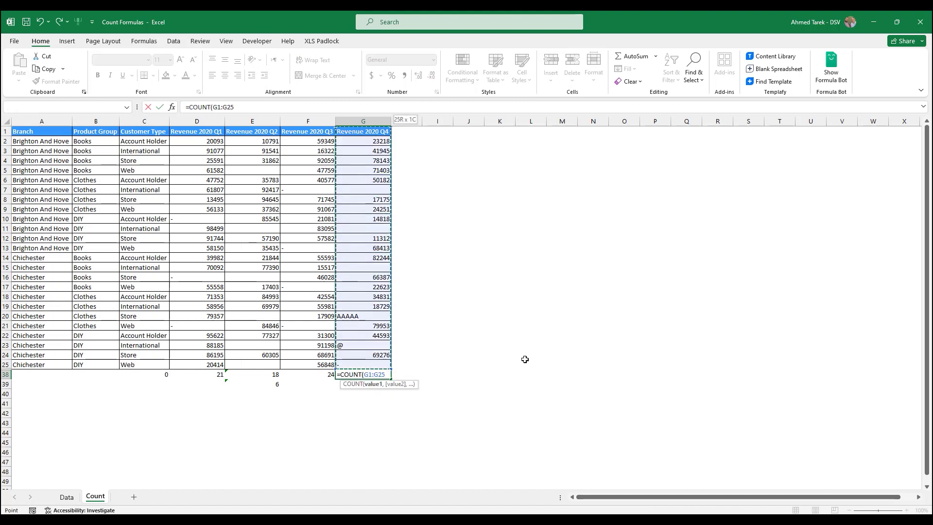
pyautogui.hotkey('shift', 'Down')
pyautogui.press('Return')
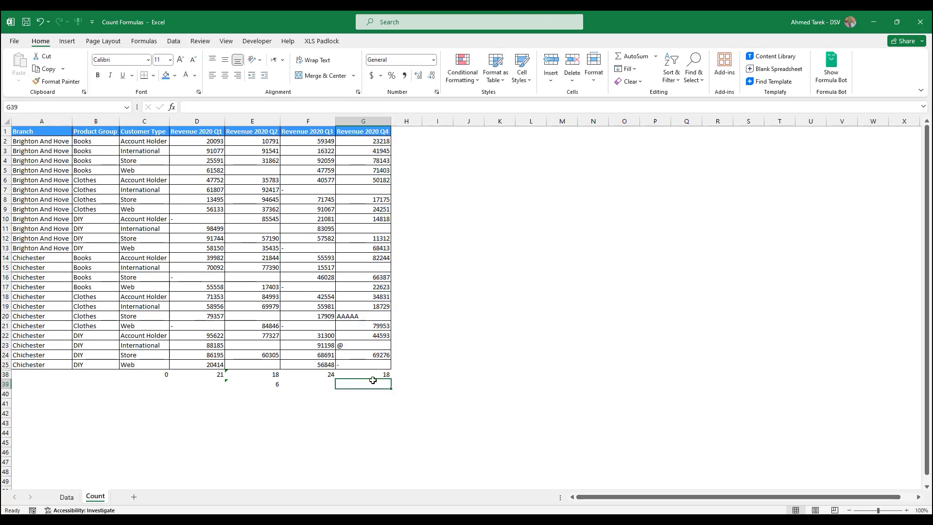
pyautogui.click(371, 373)
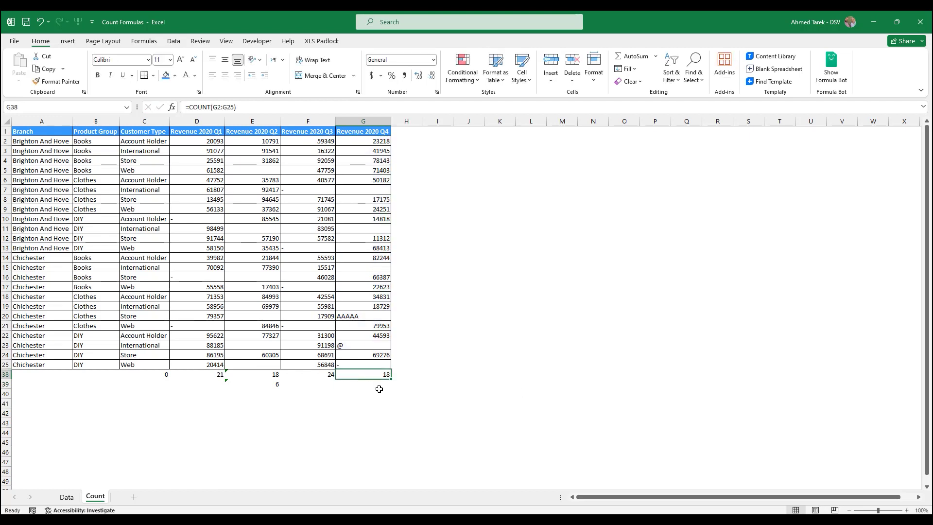
# Enter =COUNTA(G2:G25) in G39, returning 21 including the text entries.
pyautogui.click(379, 382)
pyautogui.write('=')
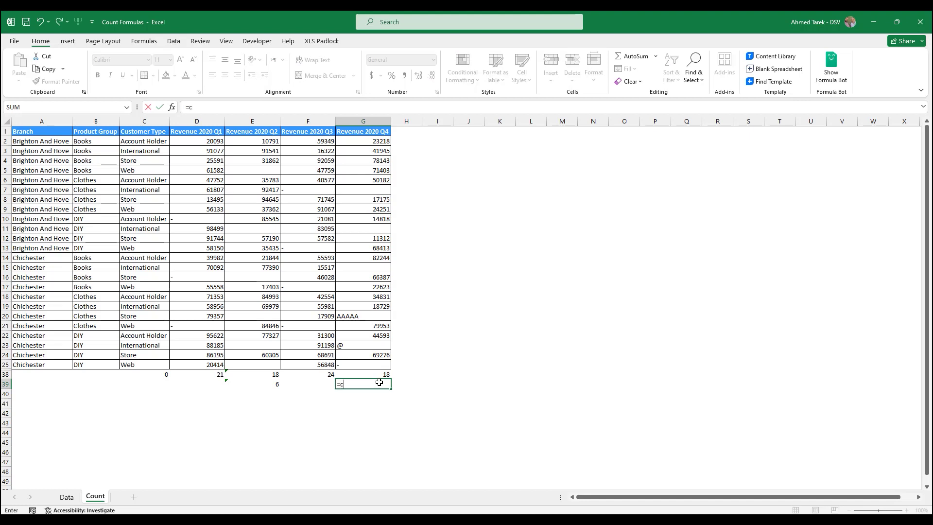
pyautogui.write('counta')
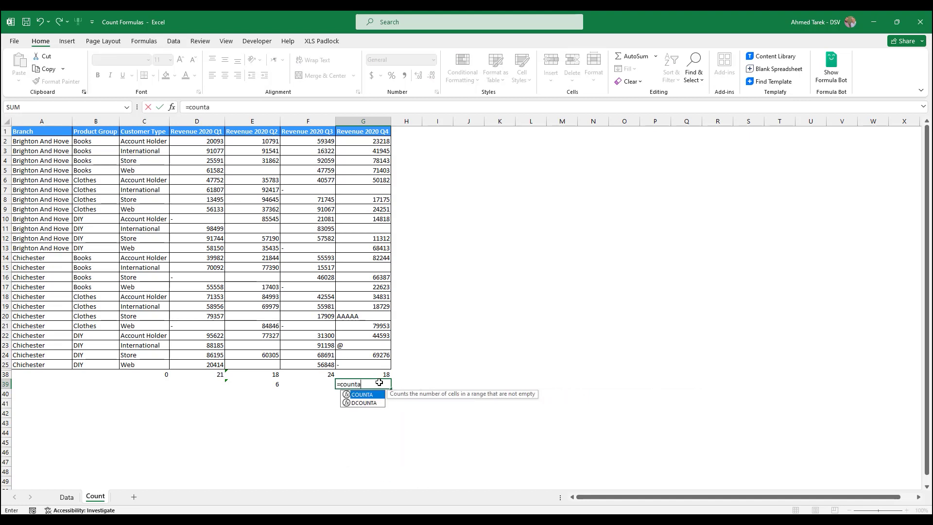
pyautogui.doubleClick(373, 396)
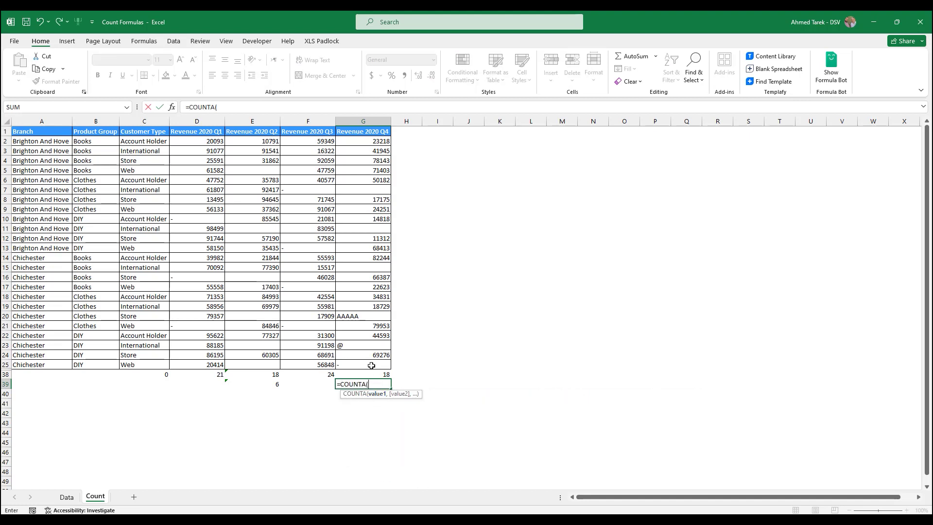
pyautogui.moveTo(372, 365); pyautogui.dragTo(379, 146)
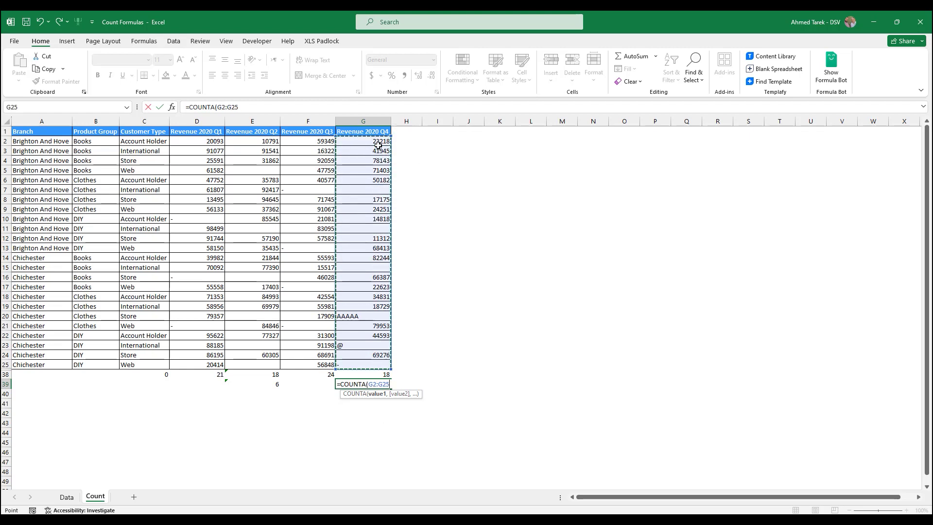
pyautogui.press('Return')
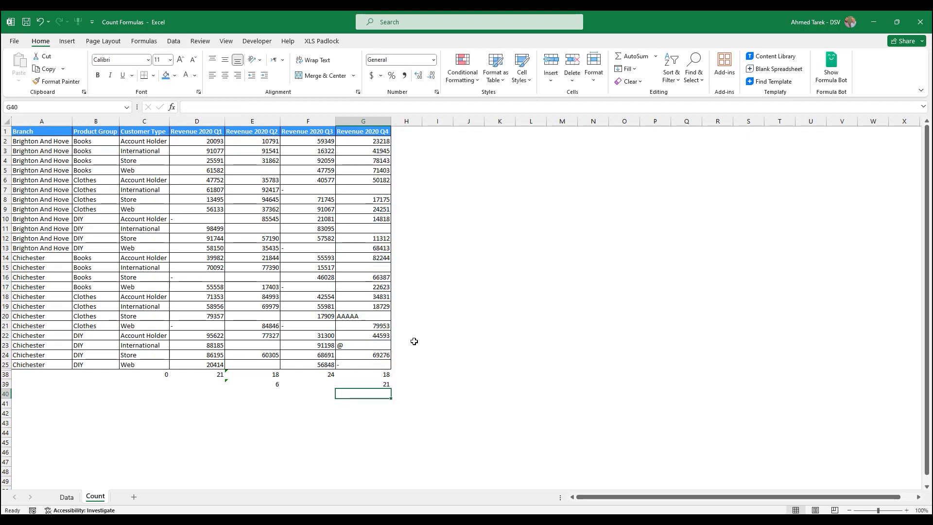
pyautogui.click(378, 386)
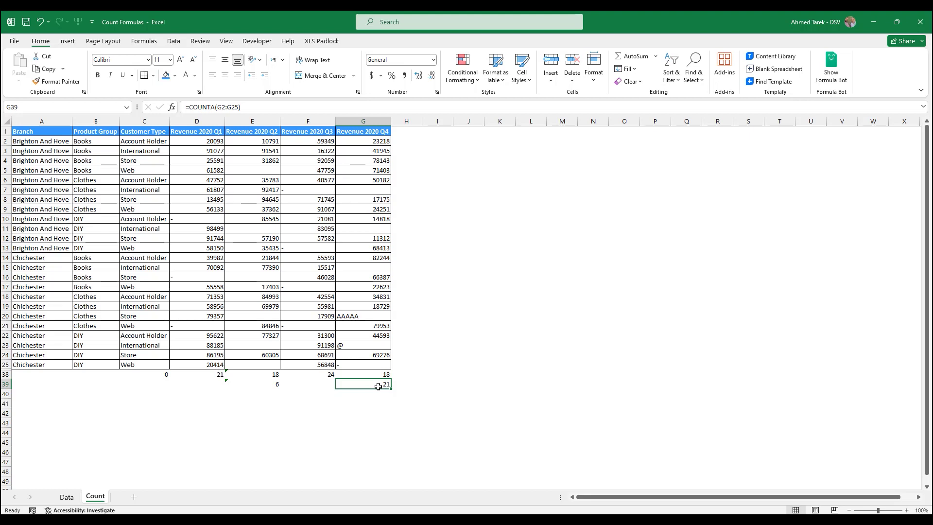
# Check the still-empty cells G15, G11 and G7 against the COUNTA result.
pyautogui.click(375, 268)
pyautogui.click(377, 225)
pyautogui.click(377, 190)
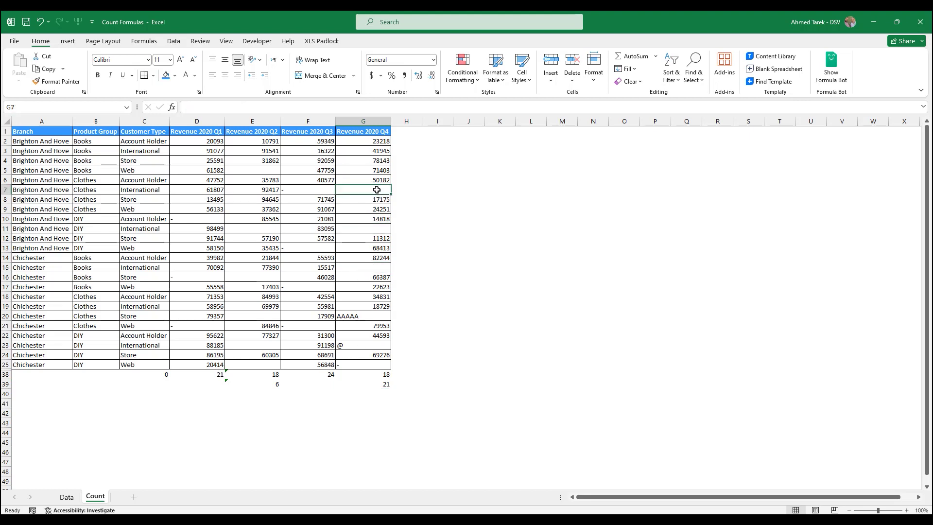
pyautogui.click(378, 386)
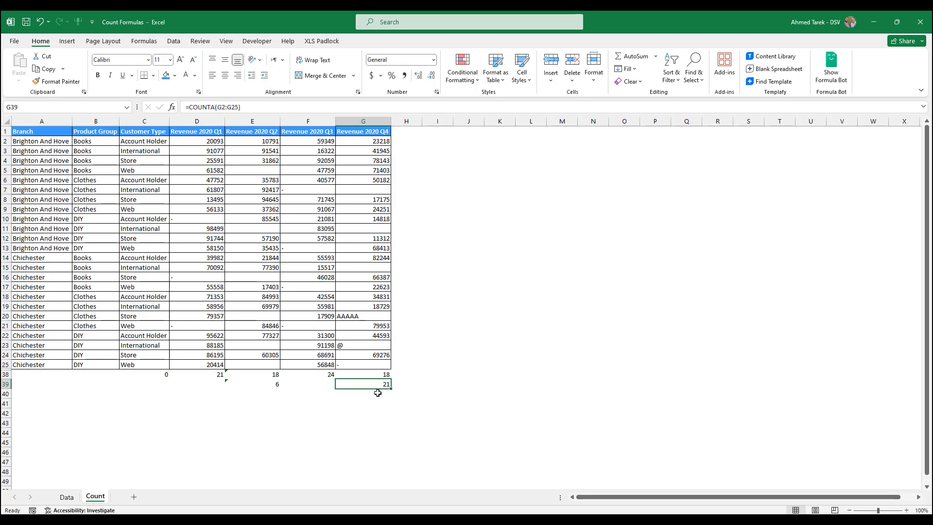
pyautogui.click(378, 392)
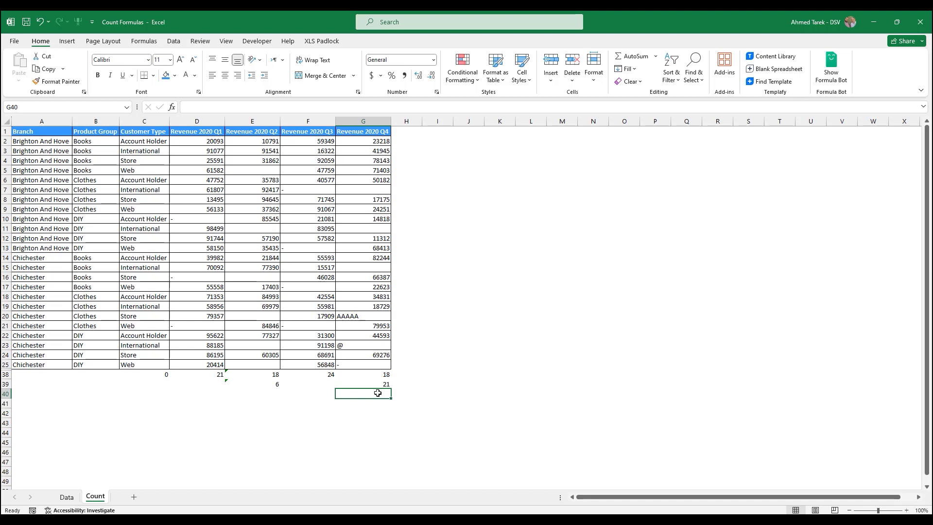
# Give G40 a blue fill, bold text and 20-point font size.
pyautogui.click(166, 75)
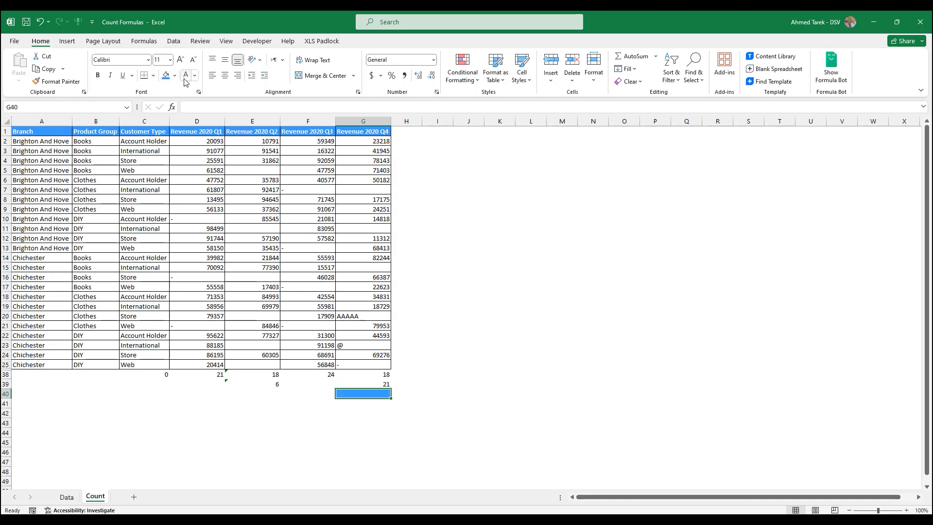
pyautogui.click(98, 76)
pyautogui.click(180, 60)
pyautogui.click(181, 60)
pyautogui.click(181, 60)
pyautogui.click(181, 60)
pyautogui.click(181, 60)
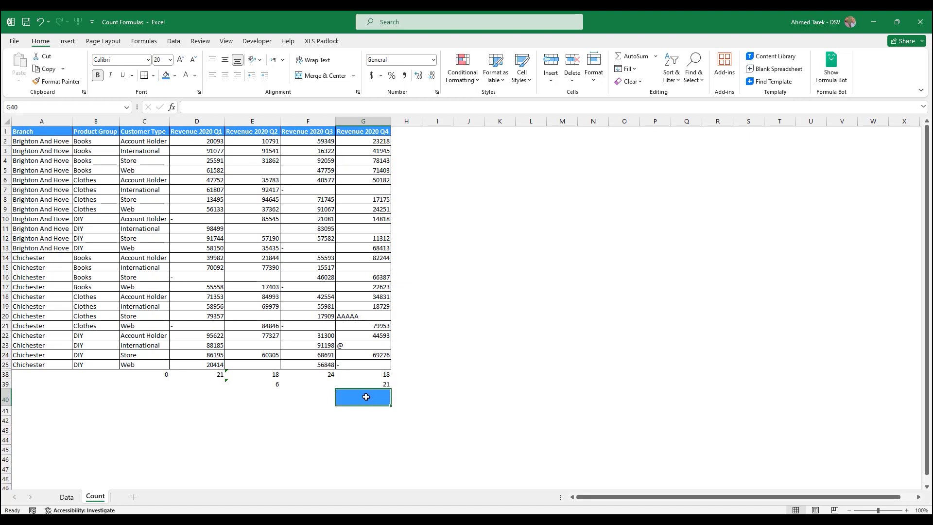
# Review F38's COUNTA, the G2:G7 values, and the AAAAA and @ entries.
pyautogui.click(323, 373)
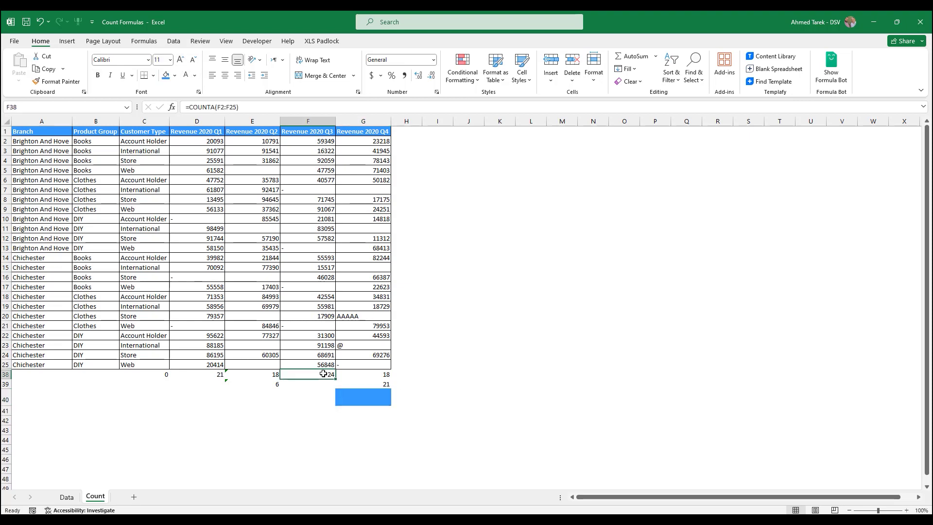
pyautogui.click(379, 396)
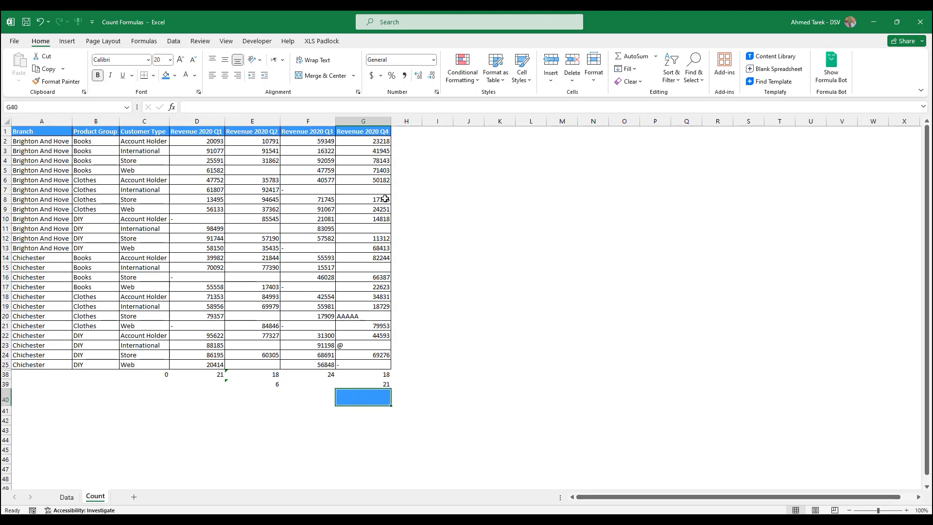
pyautogui.click(377, 140)
pyautogui.moveTo(377, 140); pyautogui.dragTo(377, 189)
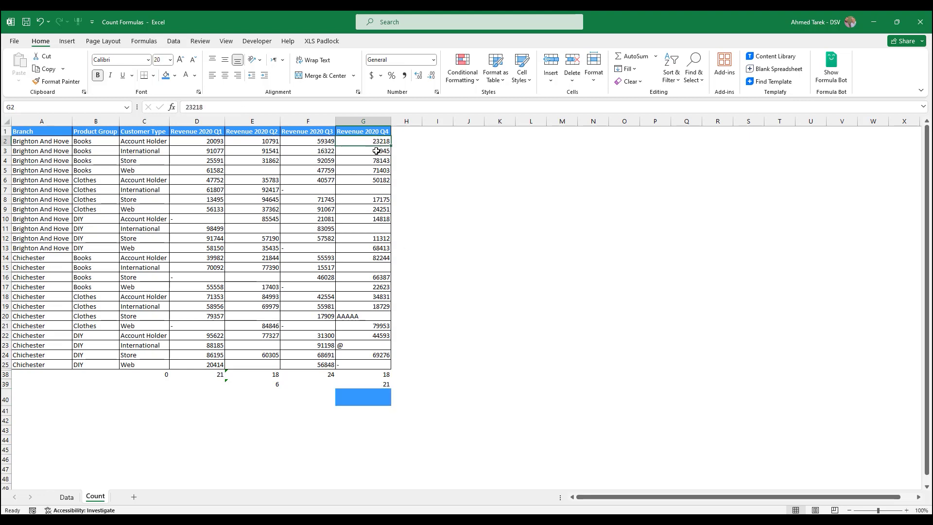
pyautogui.click(358, 316)
pyautogui.click(356, 345)
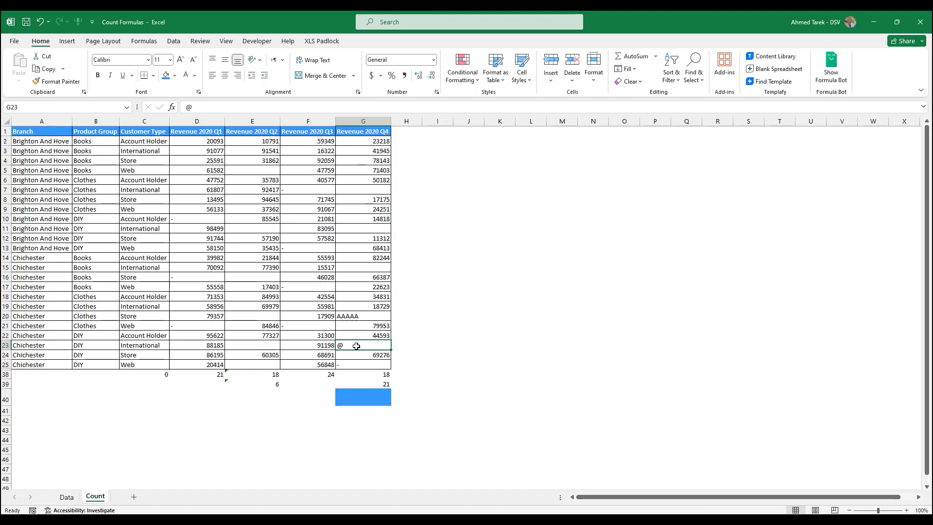
pyautogui.click(375, 400)
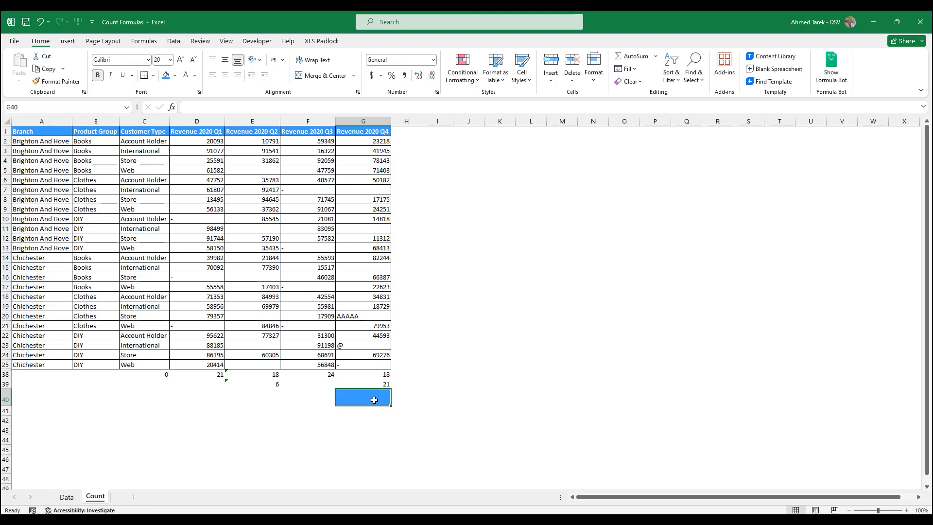
# Enter =SUM(G38:G39) in the blue total cell, giving 39.
pyautogui.write('=sum')
pyautogui.press('Tab')
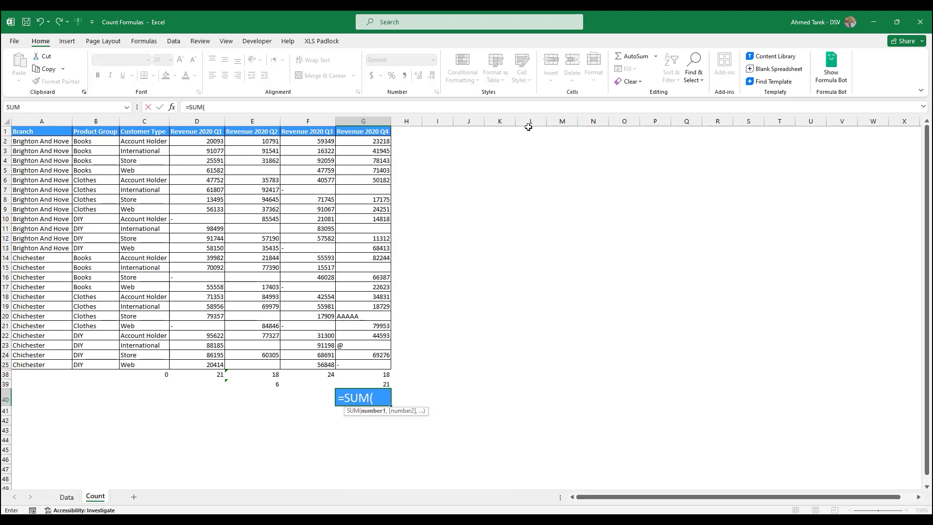
pyautogui.press('Up')
pyautogui.hotkey('shift', 'Up')
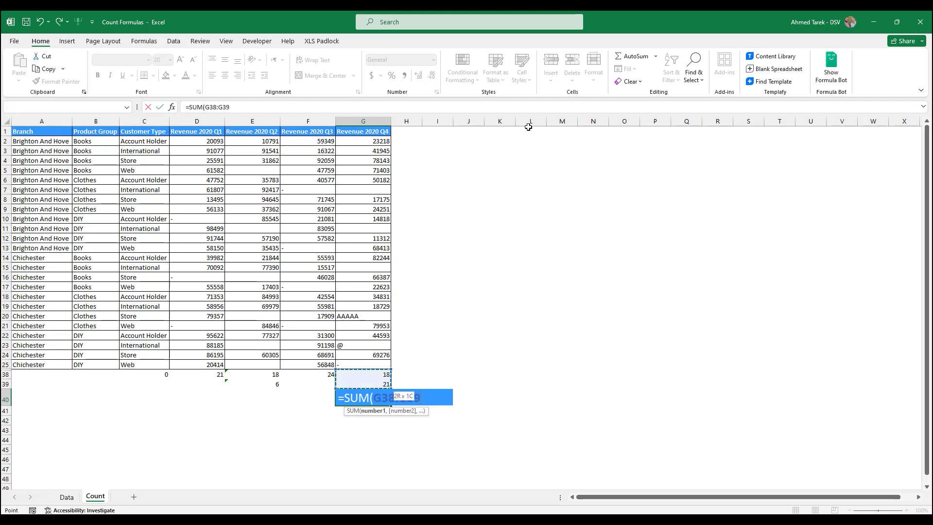
pyautogui.press('Return')
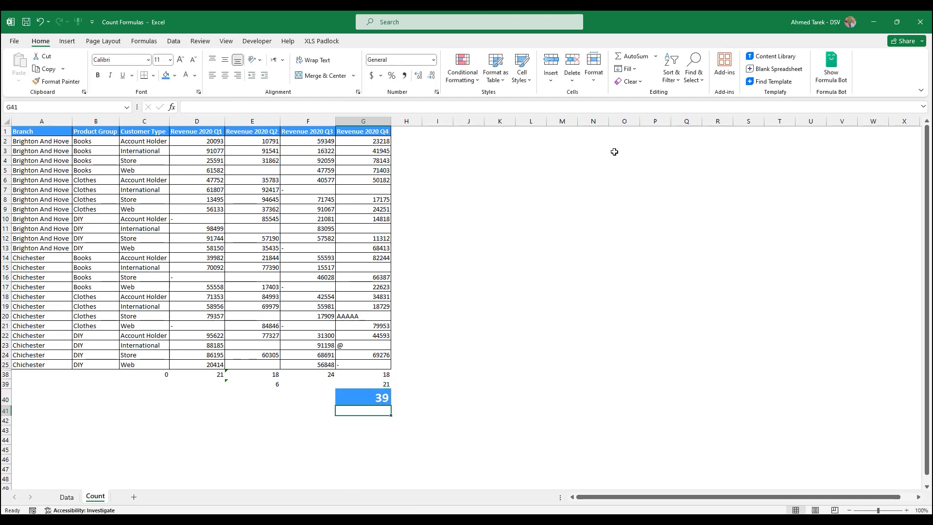
pyautogui.click(375, 398)
pyautogui.click(384, 375)
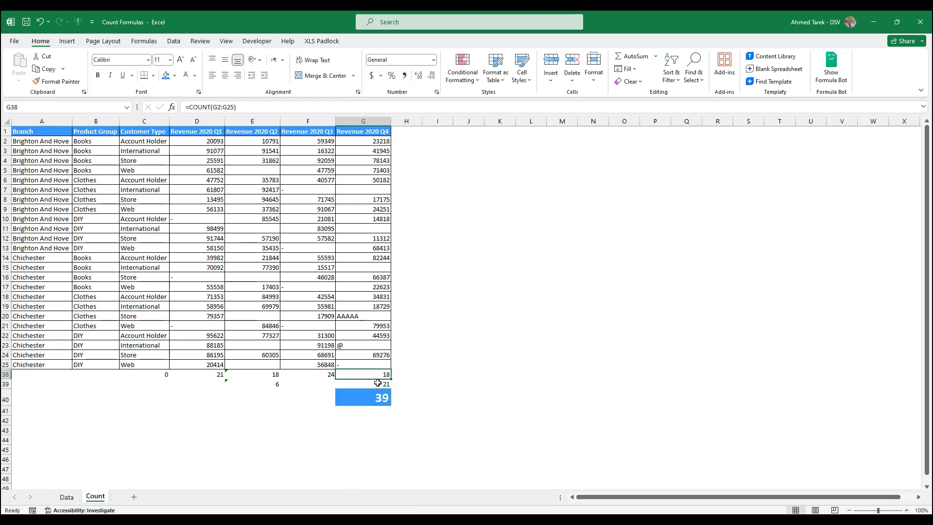
# Restore the empty row 40 and enter =COUNTBLANK(G2:G25) in G40, returning 3.
pyautogui.hotkey('ctrl', 'z')
pyautogui.click(378, 392)
pyautogui.write('=')
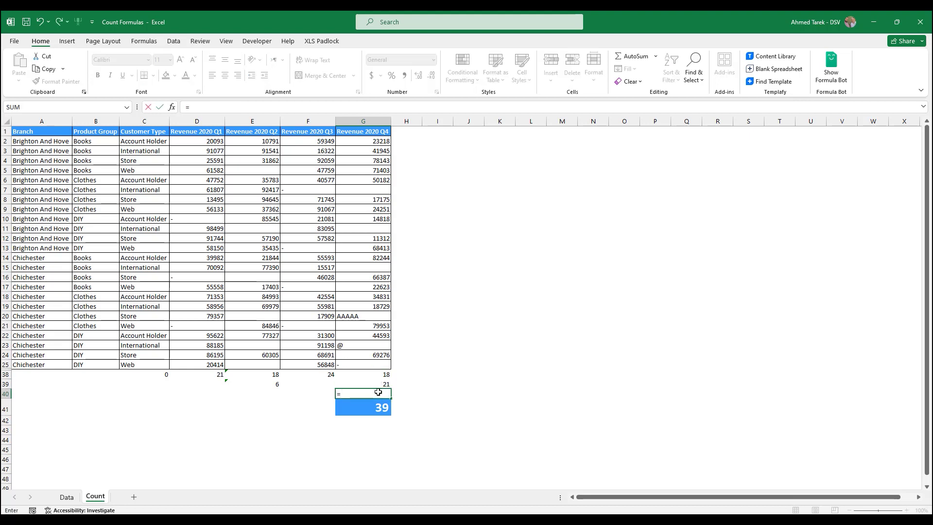
pyautogui.write('count')
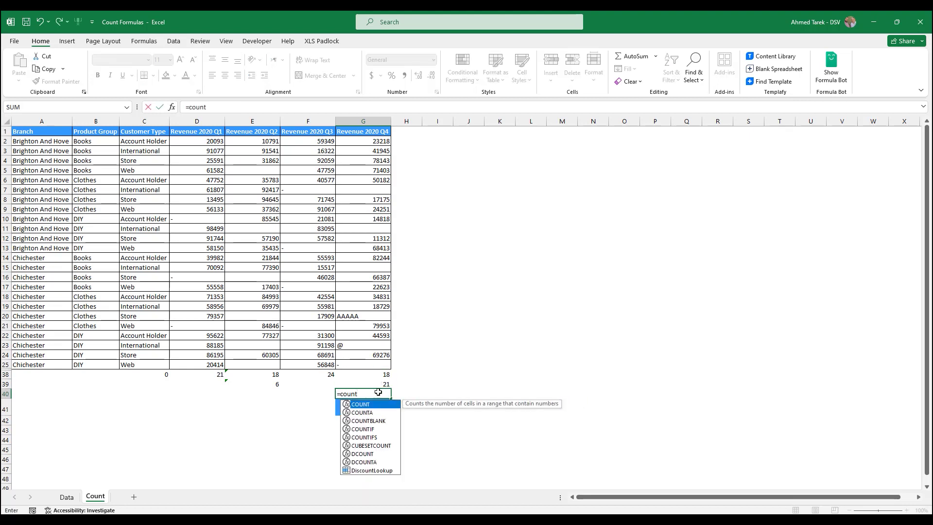
pyautogui.write('b')
pyautogui.press('Tab')
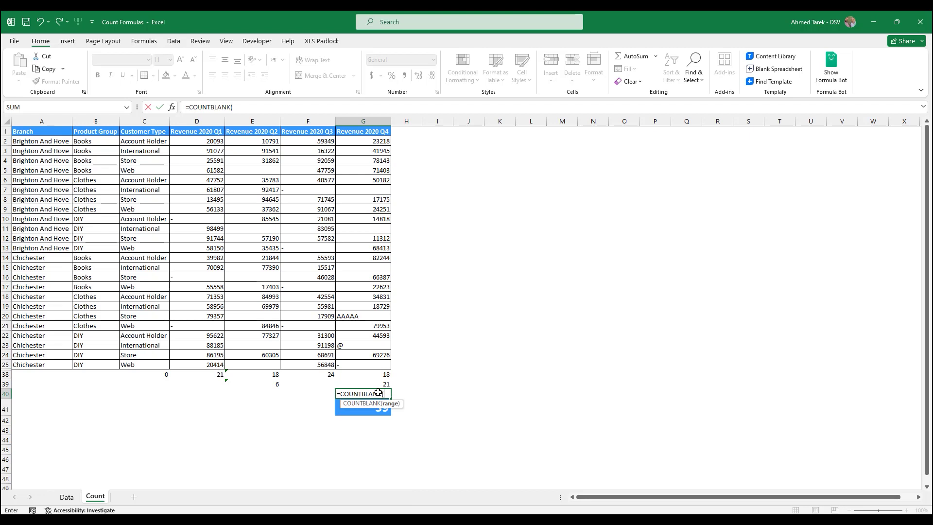
pyautogui.press('Up')
pyautogui.press('Up')
pyautogui.press('Up')
pyautogui.hotkey('shift', 'Up')
pyautogui.hotkey('shift', 'Up')
pyautogui.hotkey('shift', 'Up')
pyautogui.hotkey('shift', 'Up')
pyautogui.hotkey('shift', 'Up')
pyautogui.hotkey('shift', 'Up')
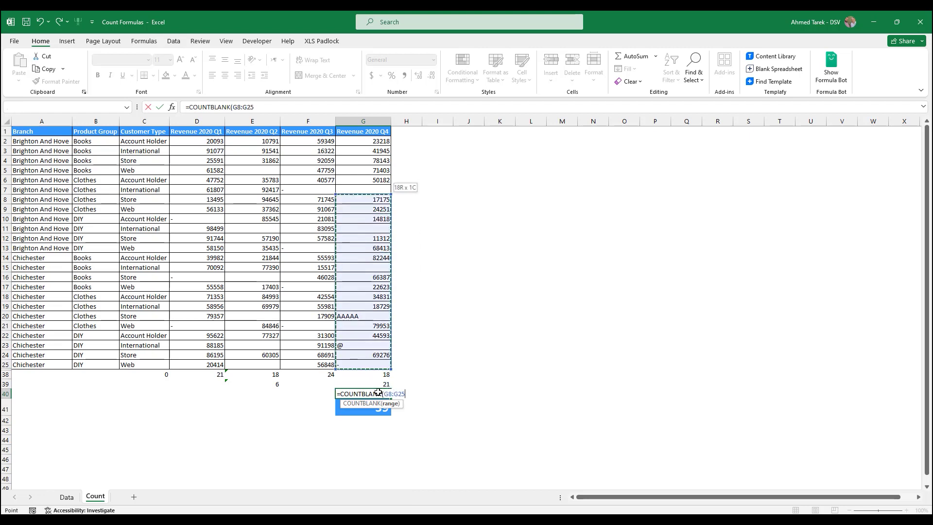
pyautogui.hotkey('shift', 'Up')
pyautogui.hotkey('shift', 'Up')
pyautogui.hotkey('shift', 'Up')
pyautogui.hotkey('shift', 'Up')
pyautogui.hotkey('shift', 'Up')
pyautogui.press('Return')
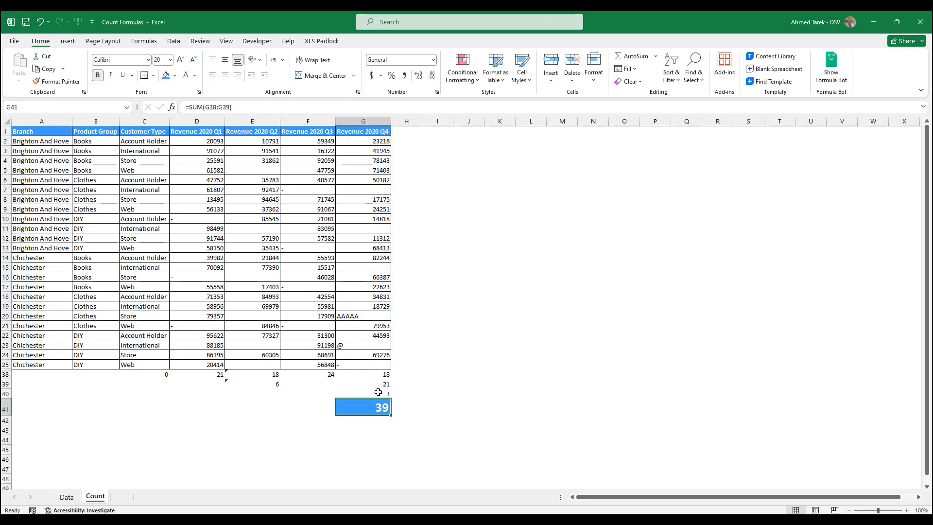
# Review the COUNTA formula in G39 and COUNTBLANK in G40, then select G39:G40.
pyautogui.click(380, 383)
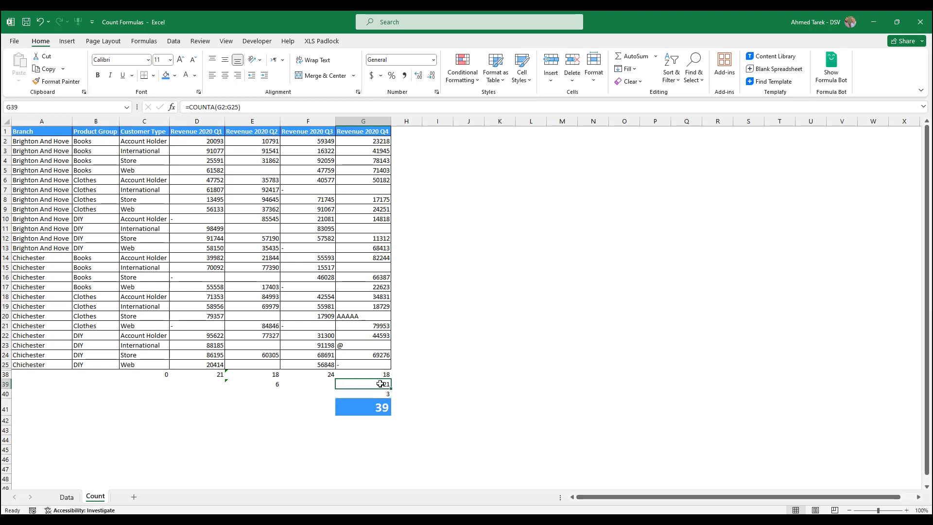
pyautogui.doubleClick(380, 384)
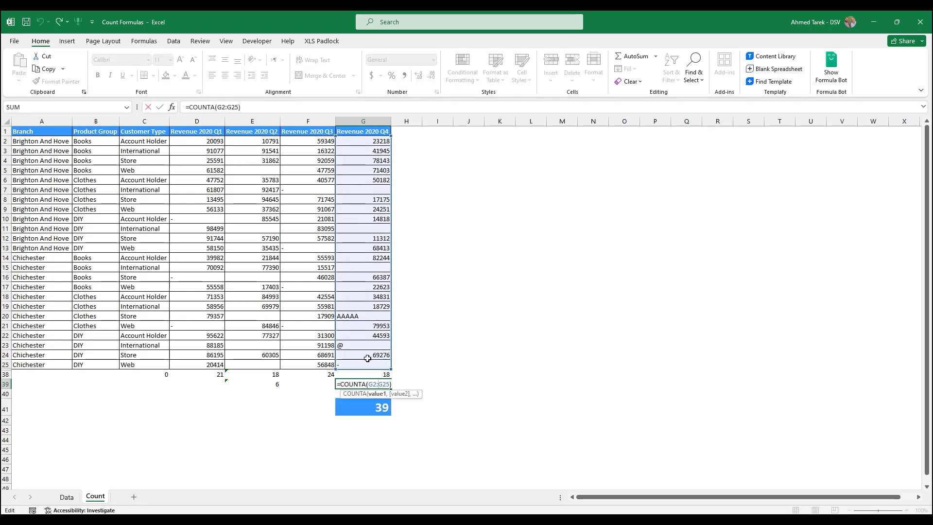
pyautogui.press('Escape')
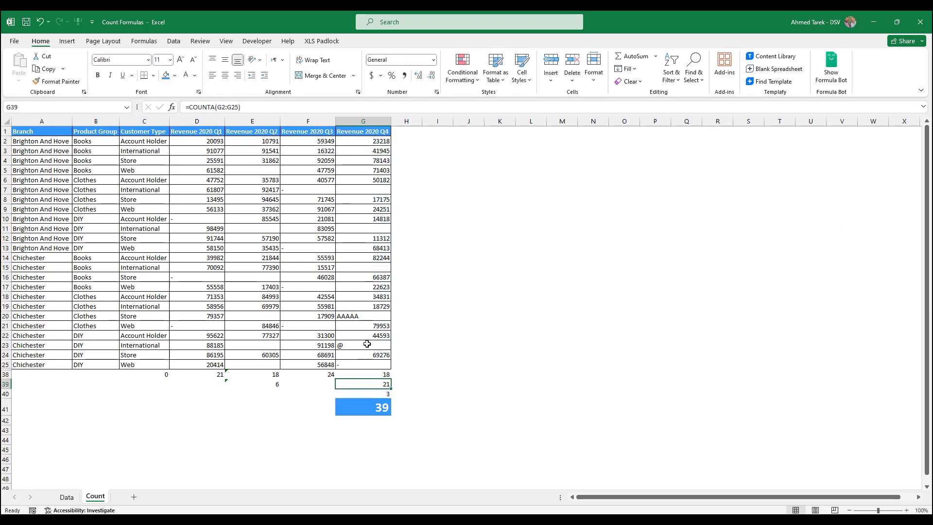
pyautogui.click(380, 395)
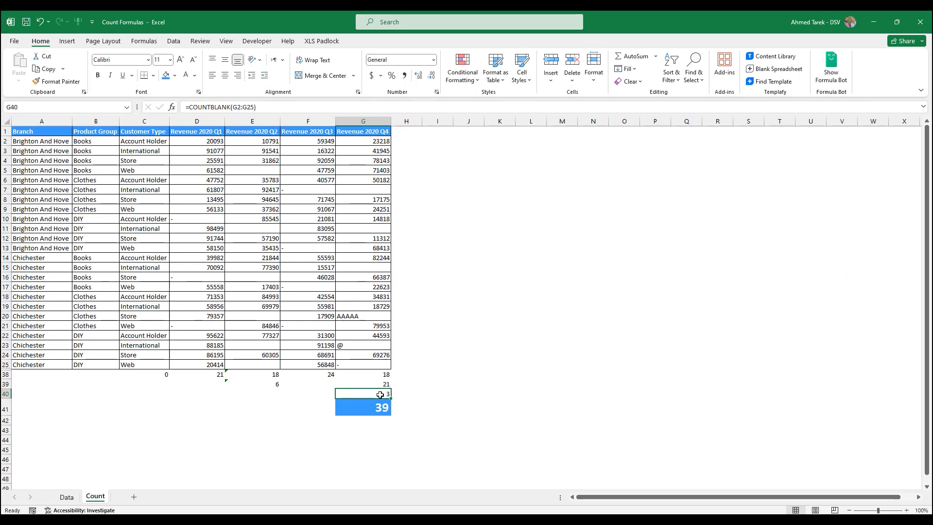
pyautogui.moveTo(381, 385); pyautogui.dragTo(382, 392)
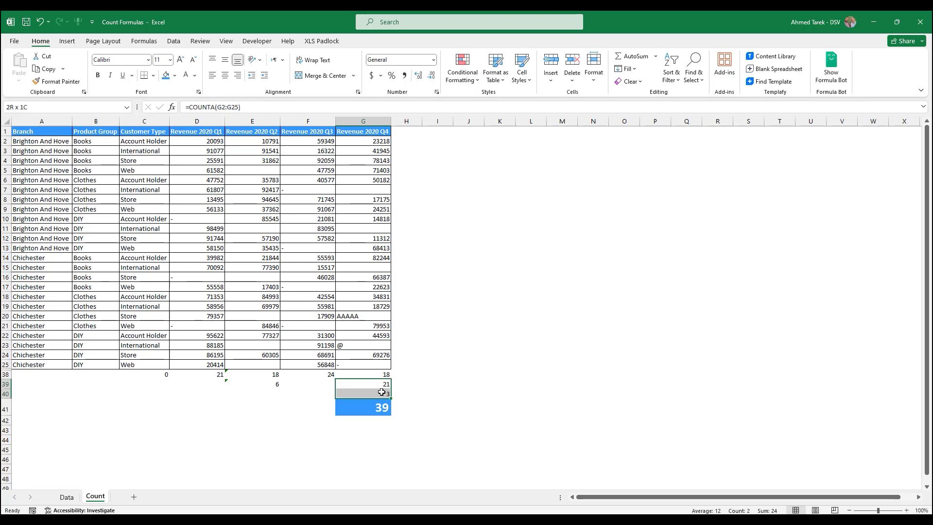
# Change the blue total in G41 to =SUM(G39:G40), showing 24, and review G39–G41.
pyautogui.click(372, 409)
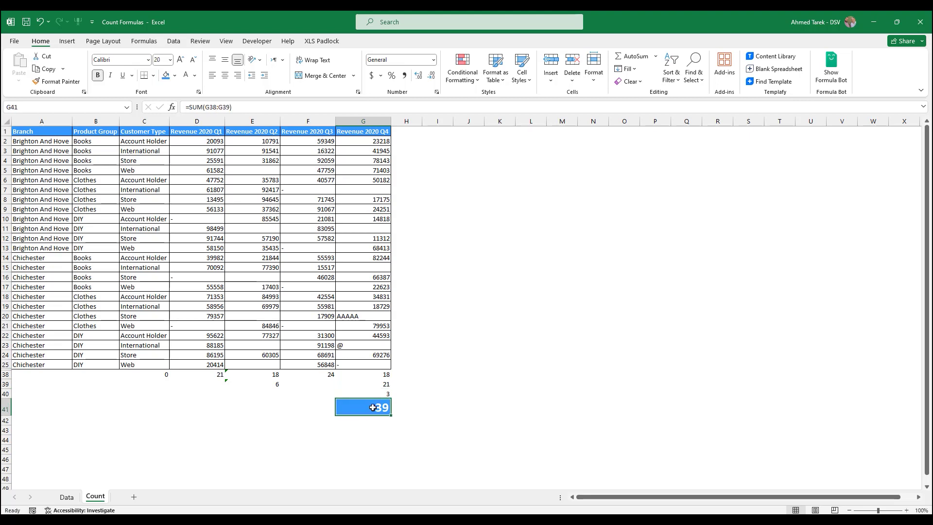
pyautogui.doubleClick(372, 408)
pyautogui.moveTo(383, 386); pyautogui.dragTo(385, 396)
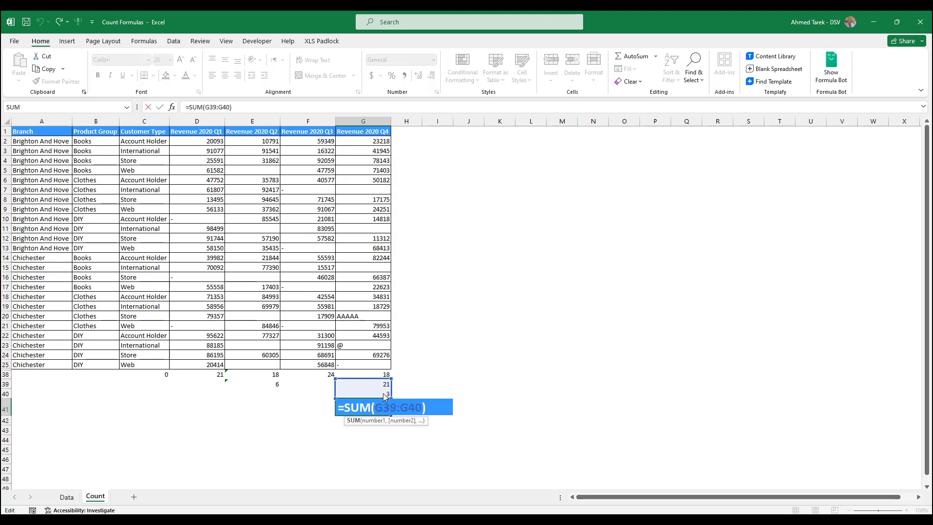
pyautogui.hotkey('ctrl', 'Return')
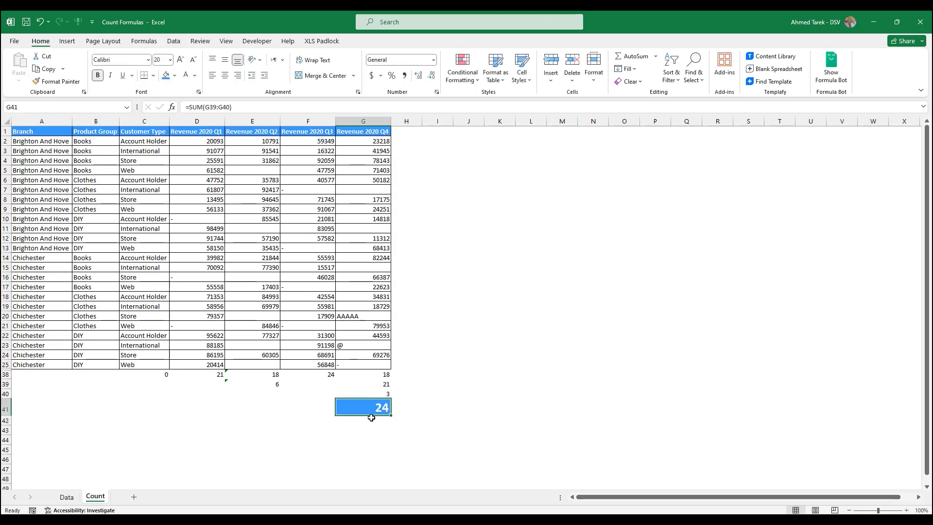
pyautogui.click(382, 385)
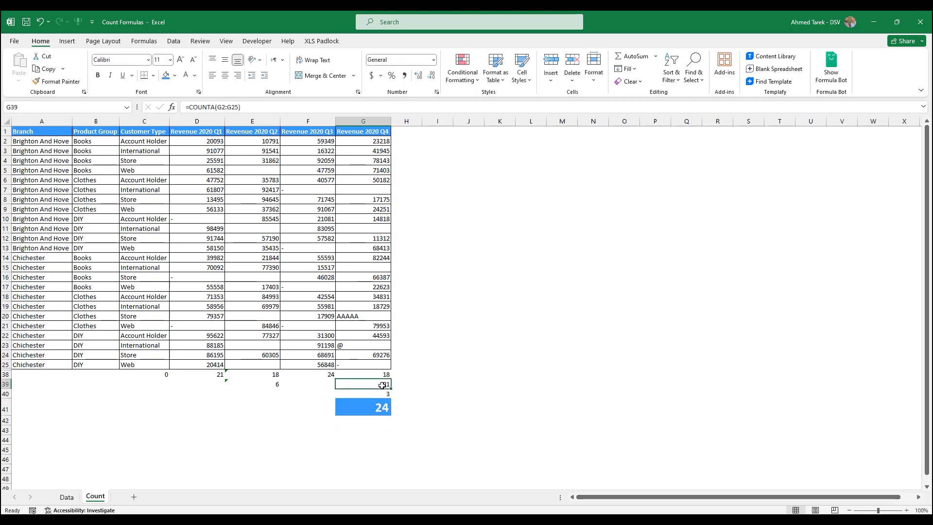
pyautogui.click(378, 394)
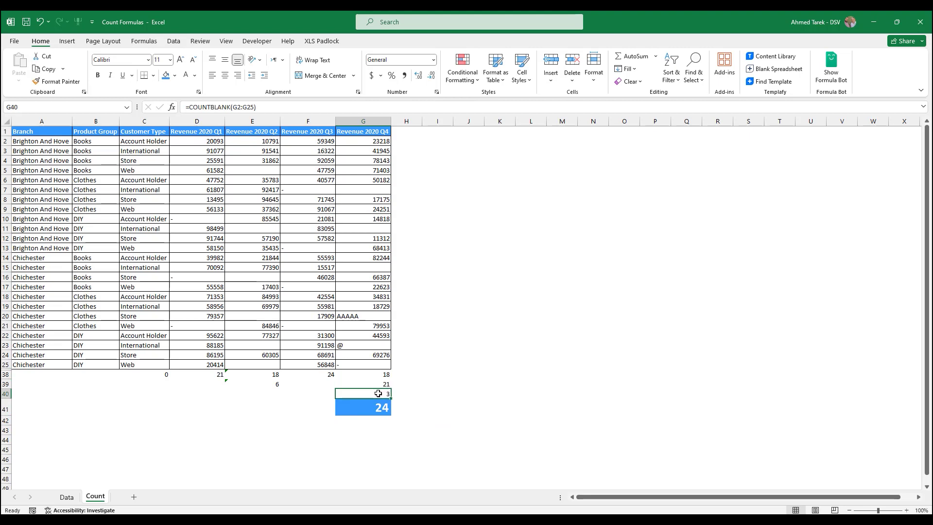
pyautogui.click(375, 406)
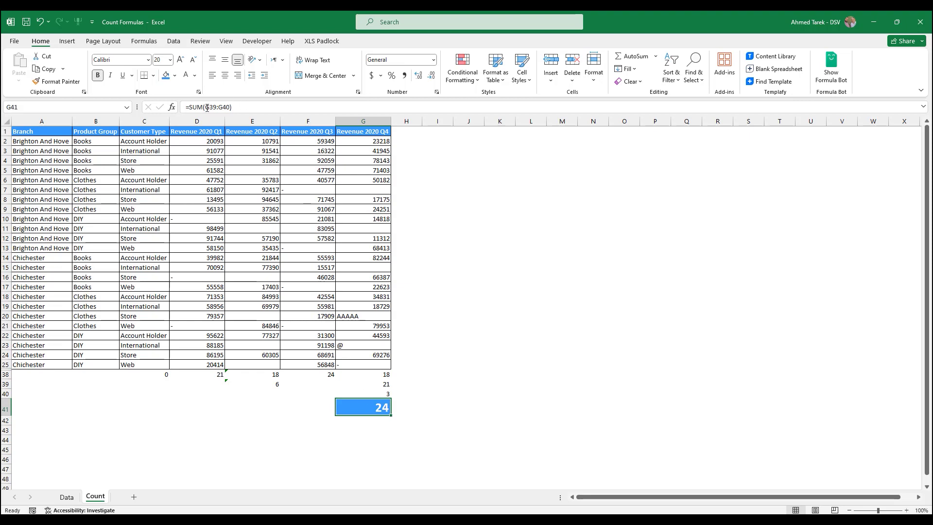
# Rewrite the blue total's formula as =SUM(G39,G40).
pyautogui.moveTo(206, 107); pyautogui.dragTo(228, 107)
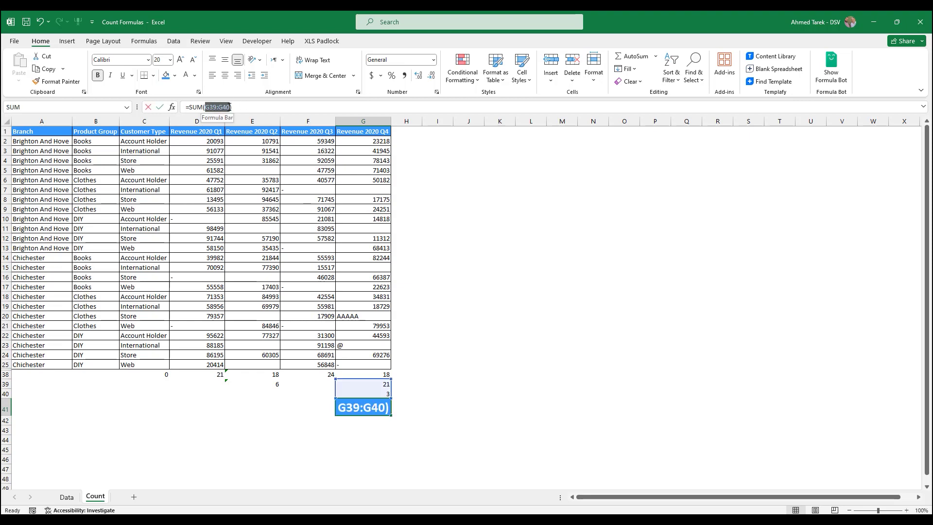
pyautogui.click(381, 385)
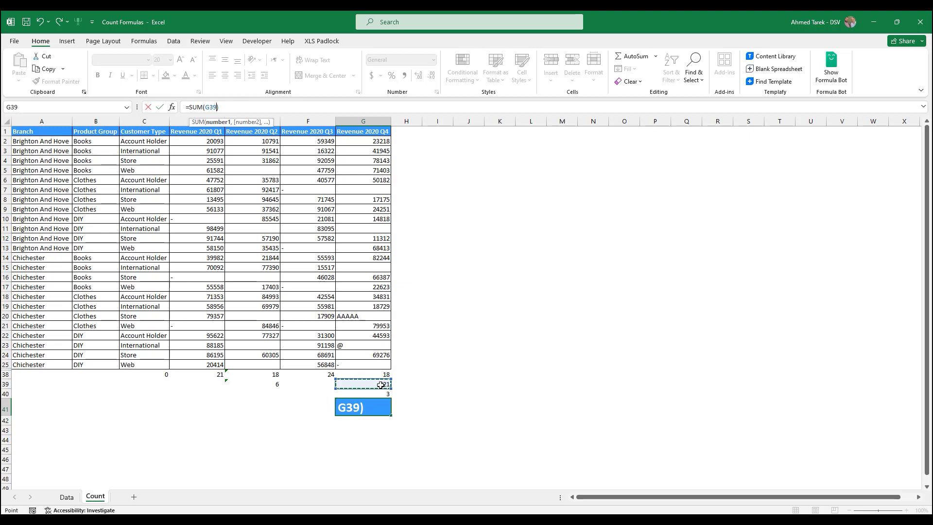
pyautogui.write(',')
pyautogui.click(371, 393)
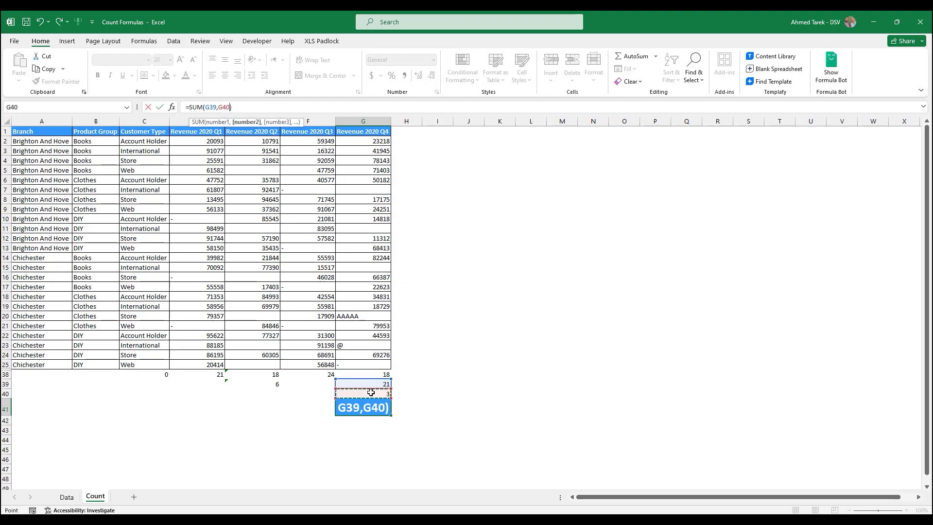
pyautogui.press('Return')
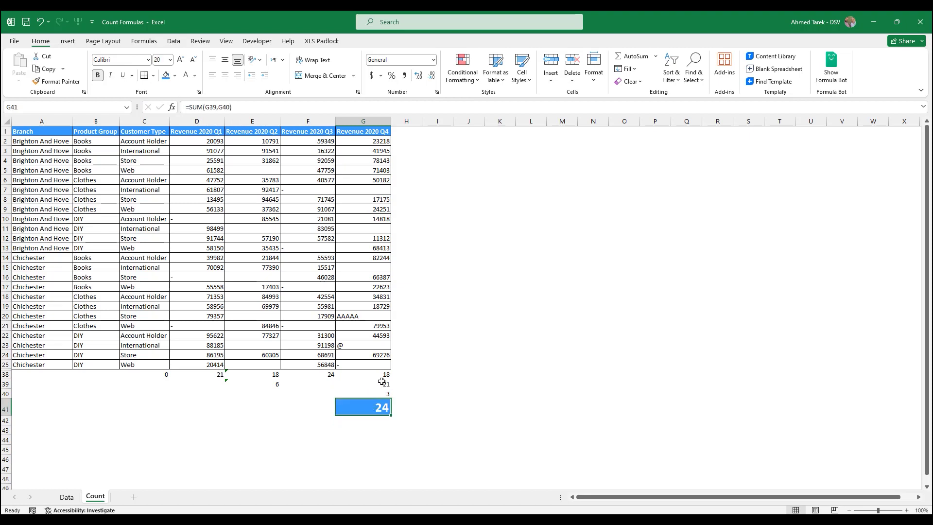
# Inspect the COUNTA formula in G39 and the COUNTBLANK formula in G40 without changing them.
pyautogui.click(379, 386)
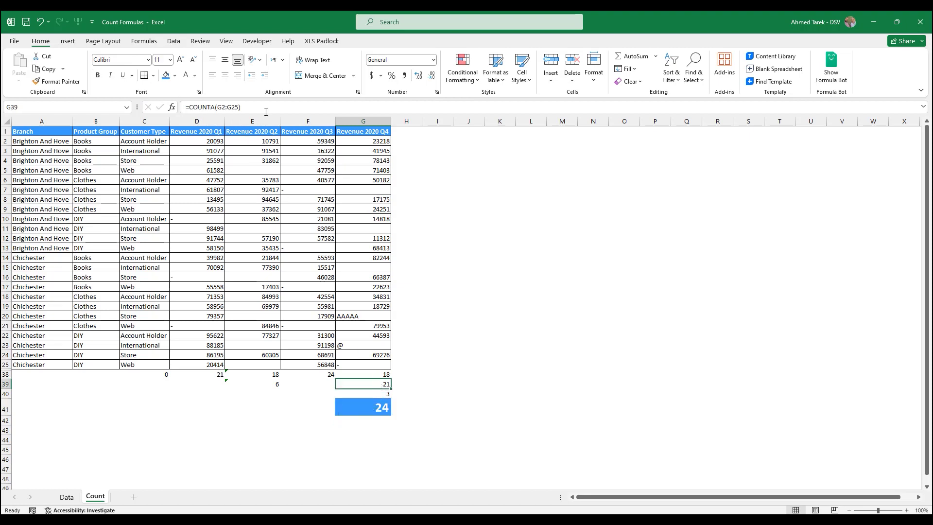
pyautogui.moveTo(242, 107); pyautogui.dragTo(133, 112)
pyautogui.press('Escape')
pyautogui.click(384, 394)
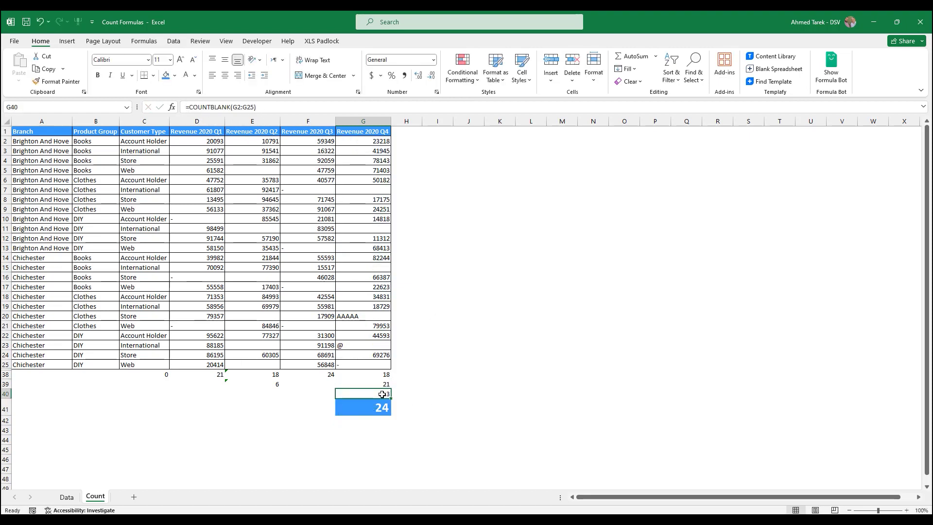
pyautogui.click(264, 107)
pyautogui.press('Escape')
# Recheck G39 and G40, then show which cells the G41 total adds up.
pyautogui.click(376, 385)
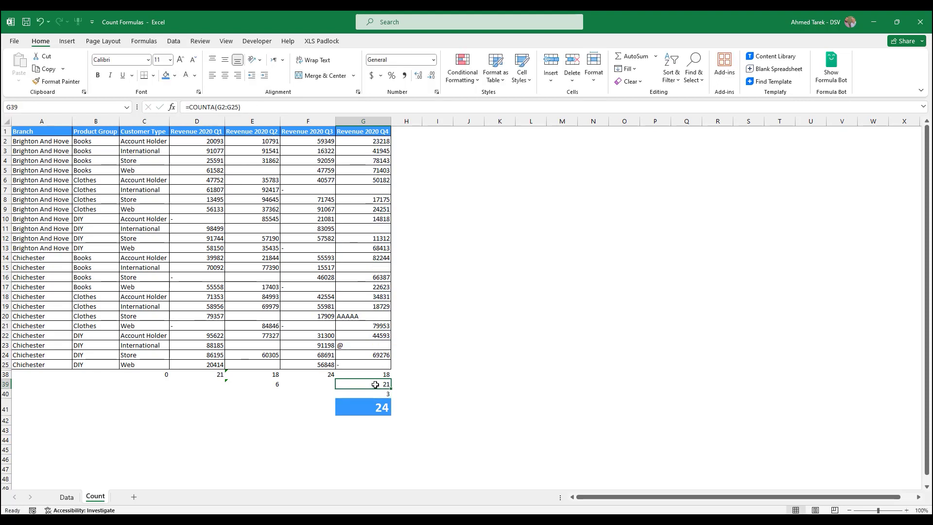
pyautogui.click(377, 392)
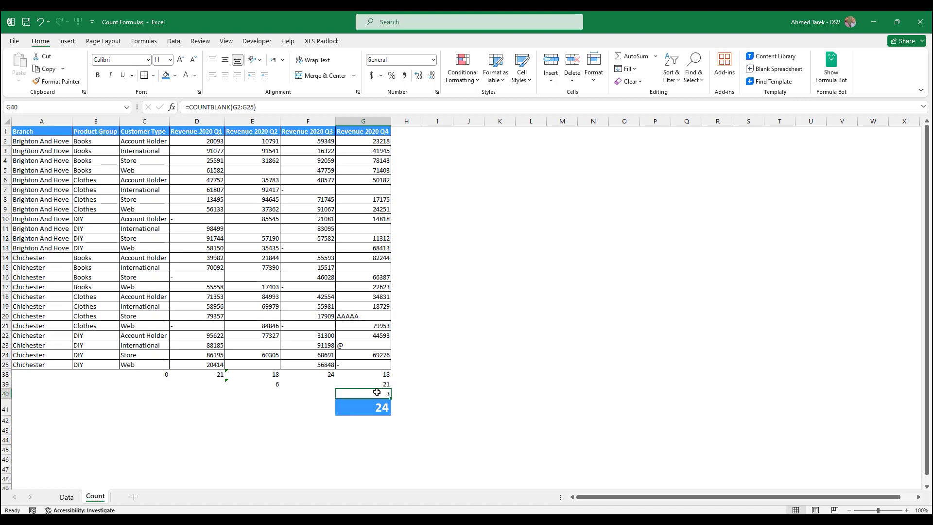
pyautogui.click(378, 409)
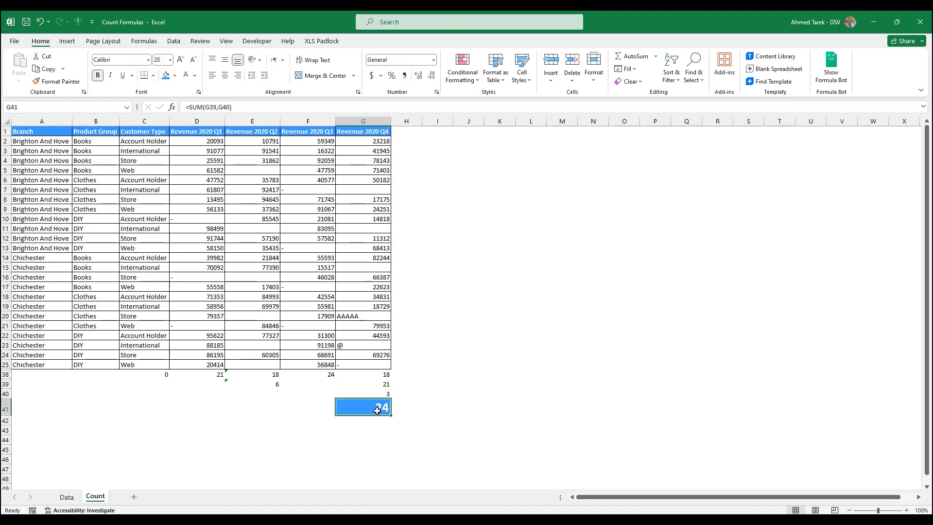
pyautogui.doubleClick(378, 411)
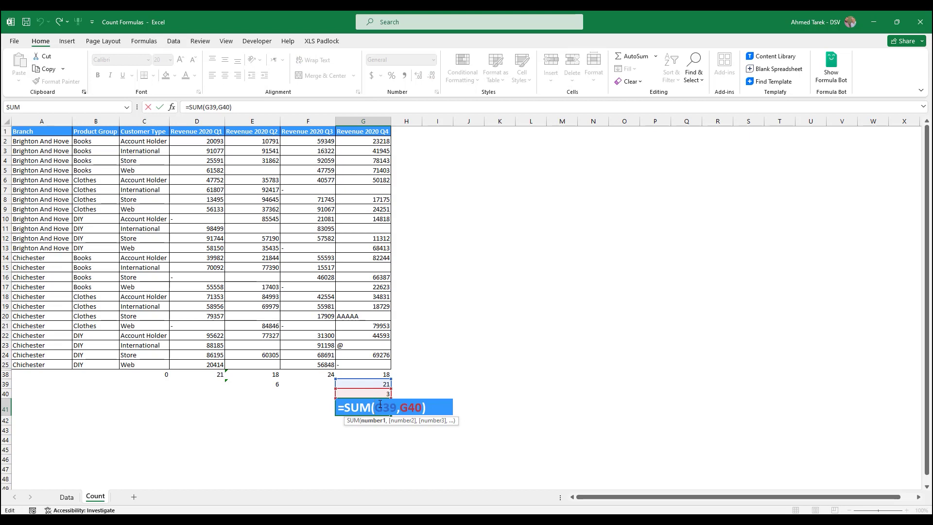
pyautogui.press('Escape')
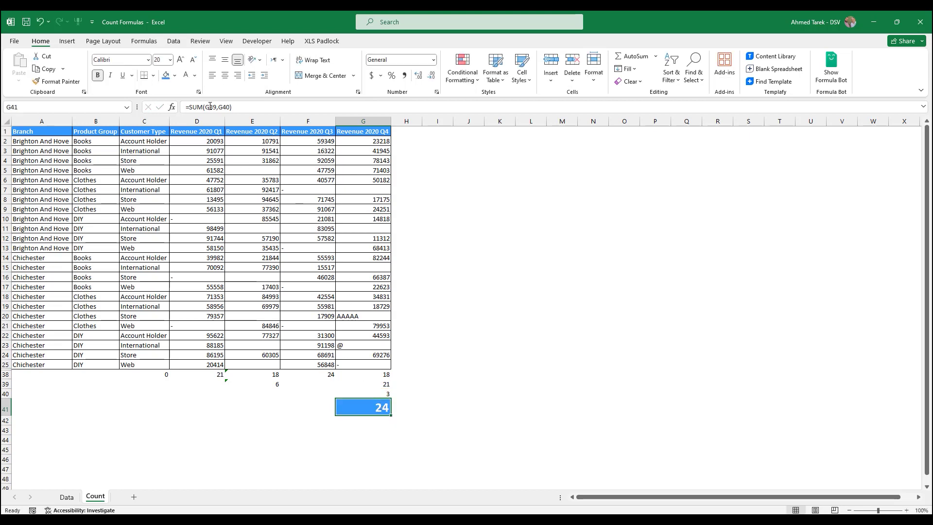
pyautogui.moveTo(205, 107); pyautogui.dragTo(217, 106)
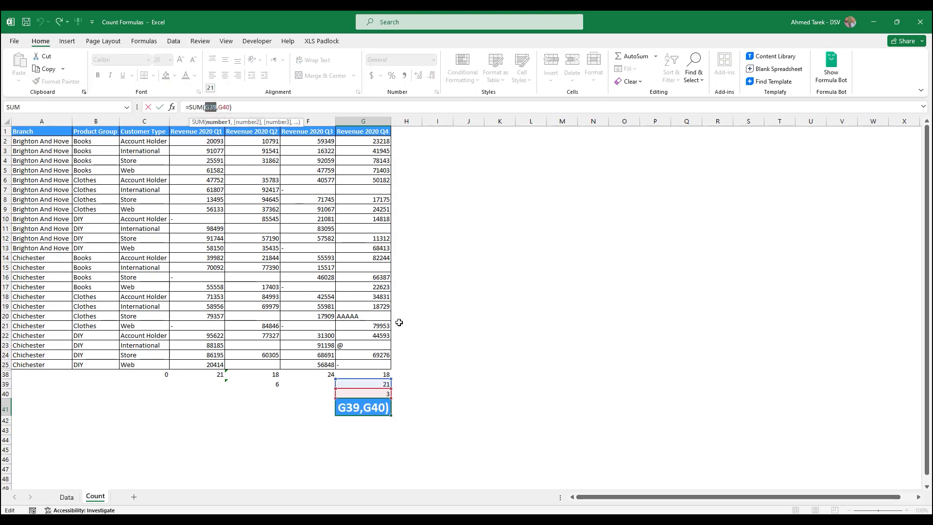
pyautogui.press('Escape')
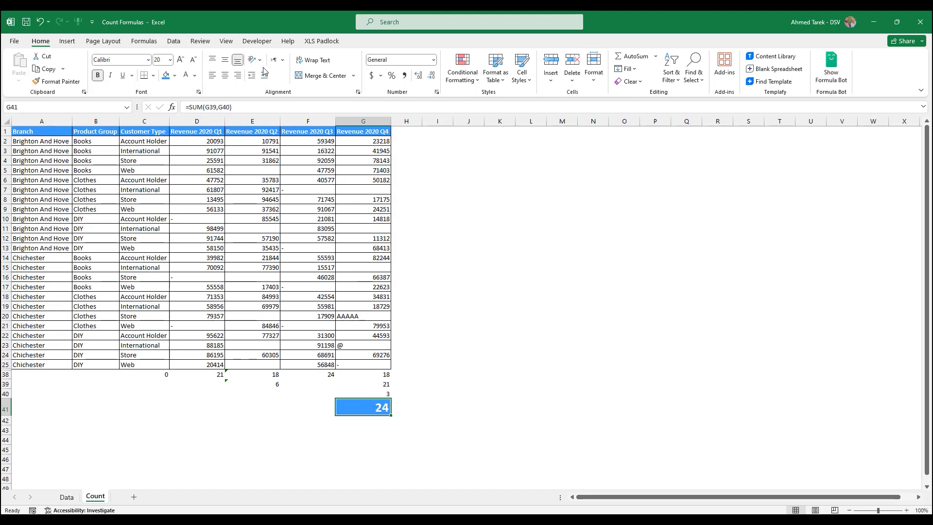
pyautogui.moveTo(205, 107); pyautogui.dragTo(216, 106)
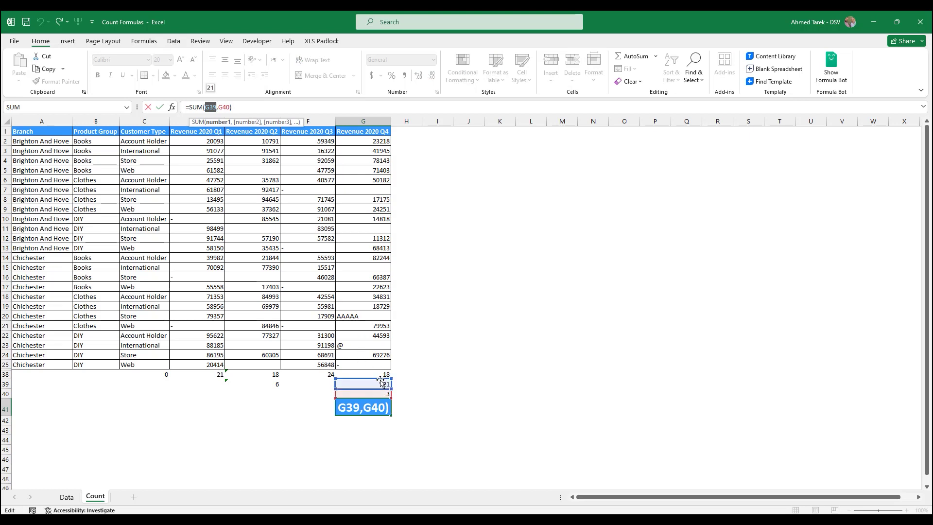
pyautogui.press('Escape')
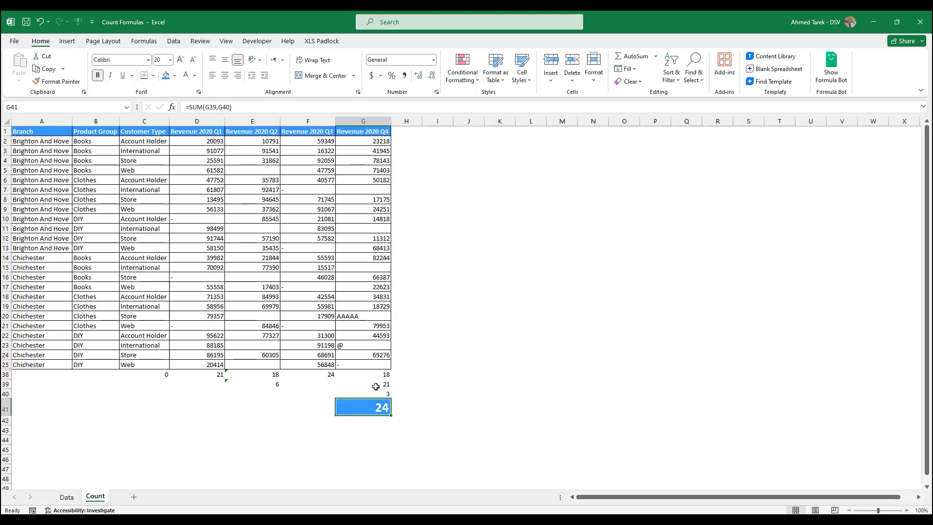
pyautogui.click(375, 384)
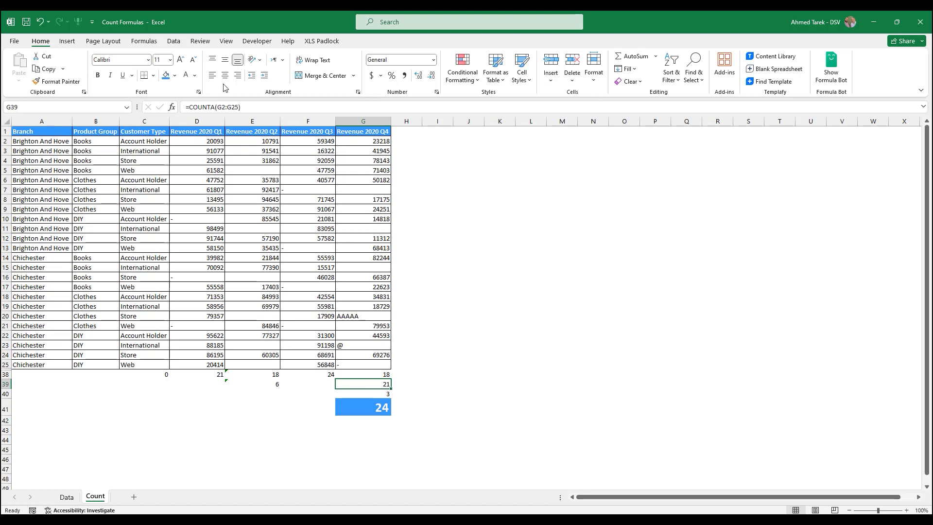
pyautogui.moveTo(241, 107); pyautogui.dragTo(192, 107)
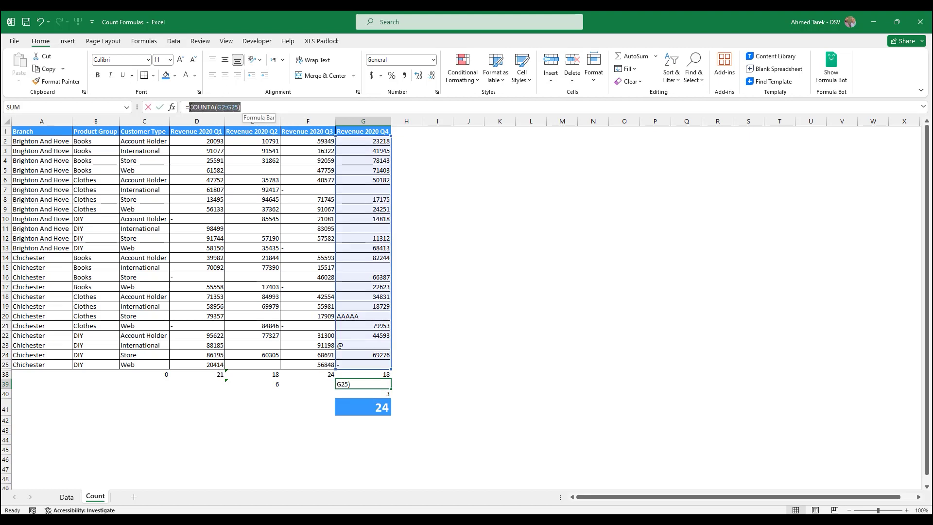
pyautogui.hotkey('ctrl', 'c')
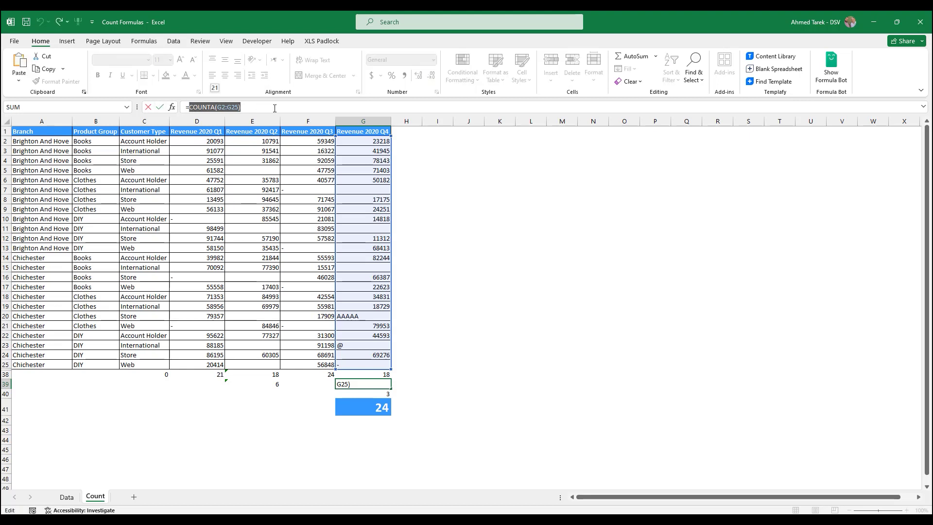
pyautogui.press('Escape')
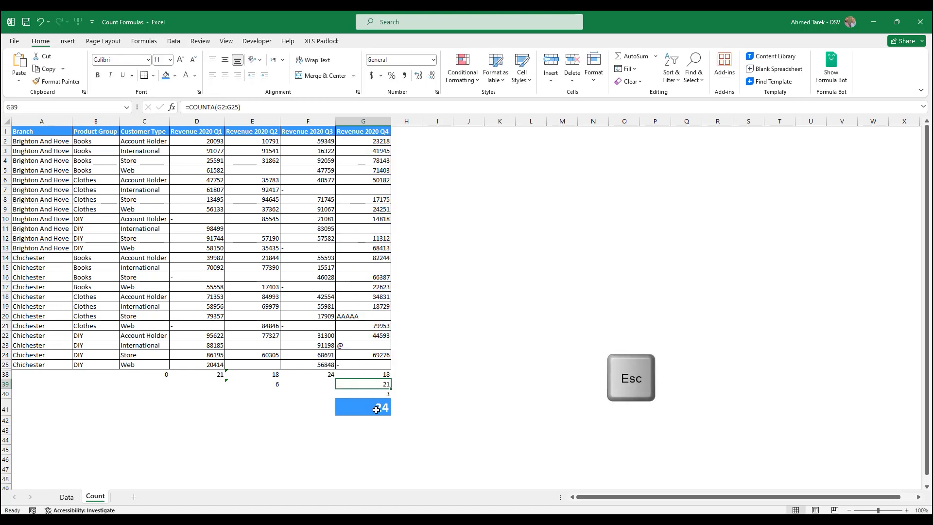
pyautogui.click(375, 408)
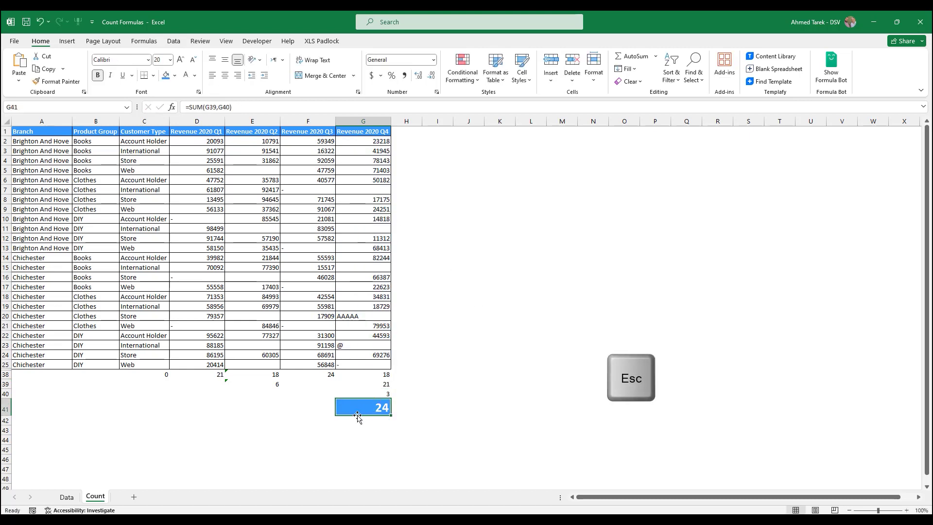
# Paste COUNTA(G2:G25) over G39 in G41, making it =SUM(COUNTA(G2:G25),G40).
pyautogui.click(206, 106)
pyautogui.moveTo(206, 106); pyautogui.dragTo(218, 106)
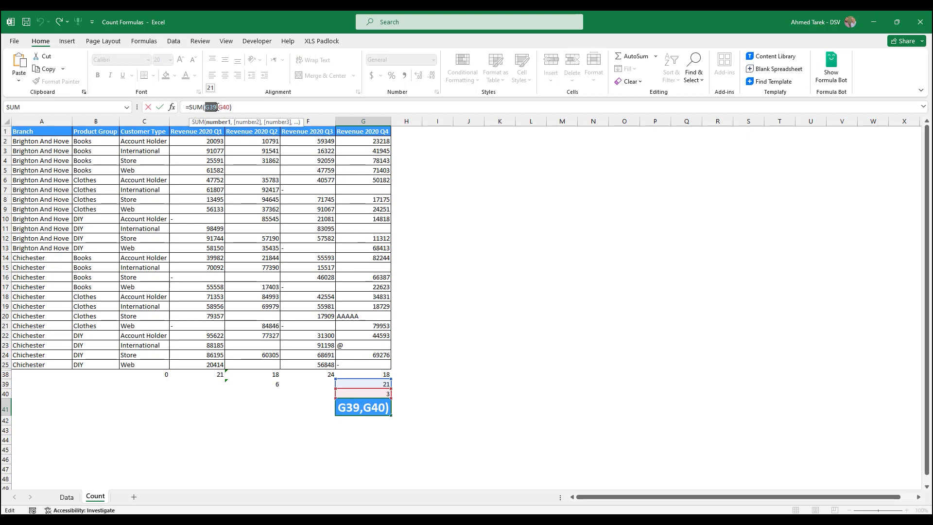
pyautogui.hotkey('ctrl', 'v')
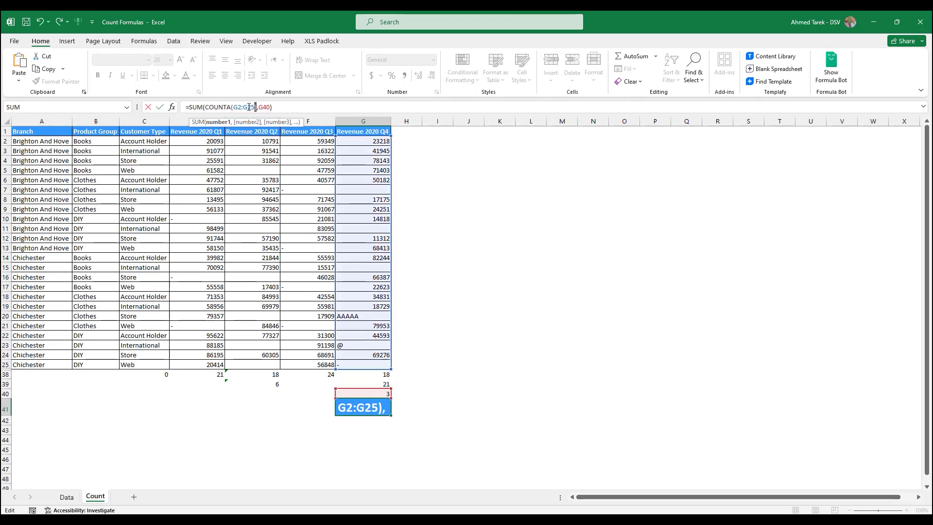
pyautogui.moveTo(256, 107); pyautogui.dragTo(206, 106)
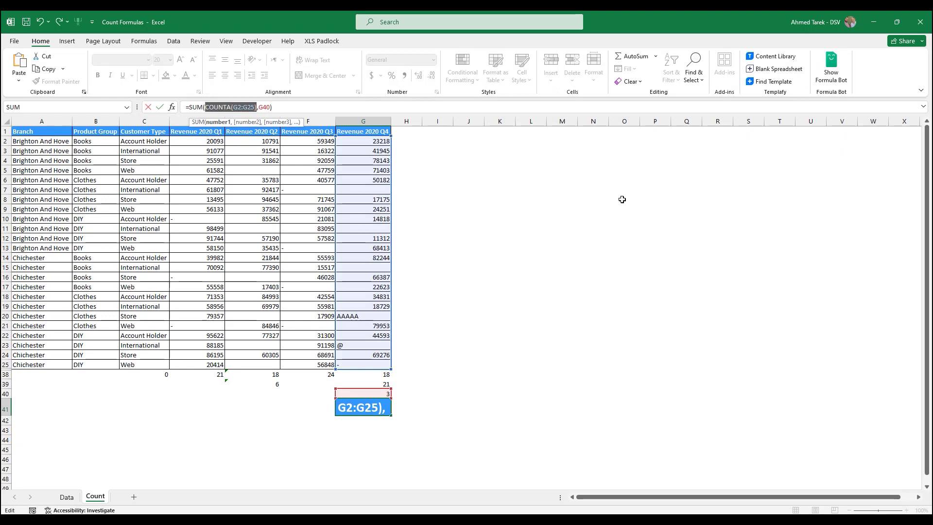
pyautogui.press('Return')
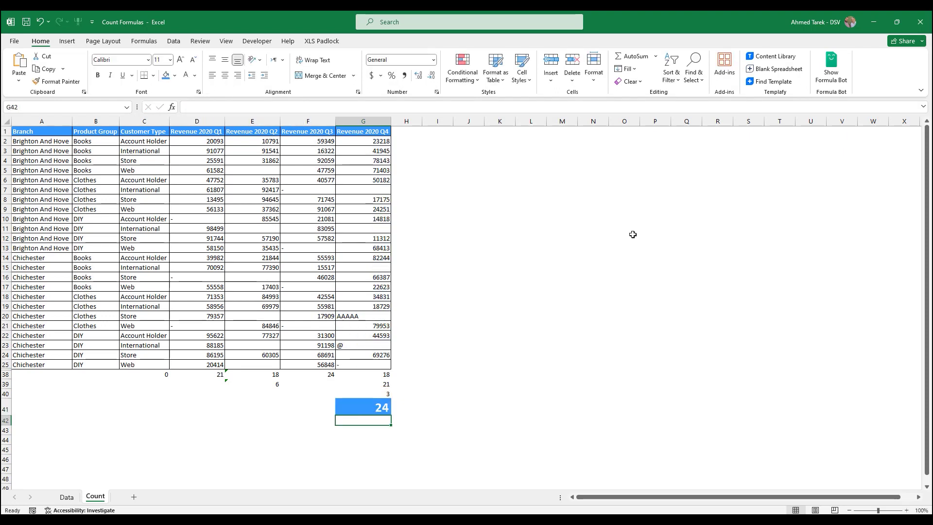
pyautogui.click(368, 408)
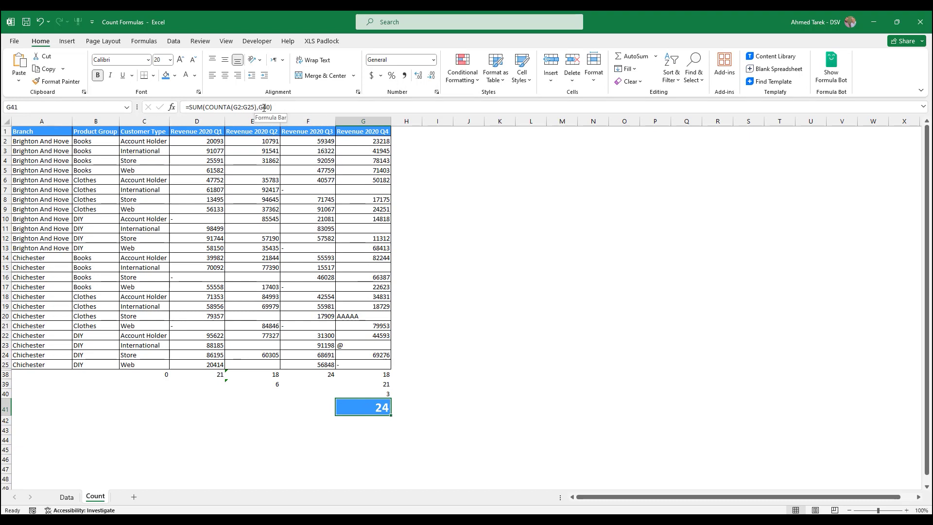
# Take COUNTBLANK(G2:G25) from G40 and type it in place of G40 in G41's formula.
pyautogui.click(377, 394)
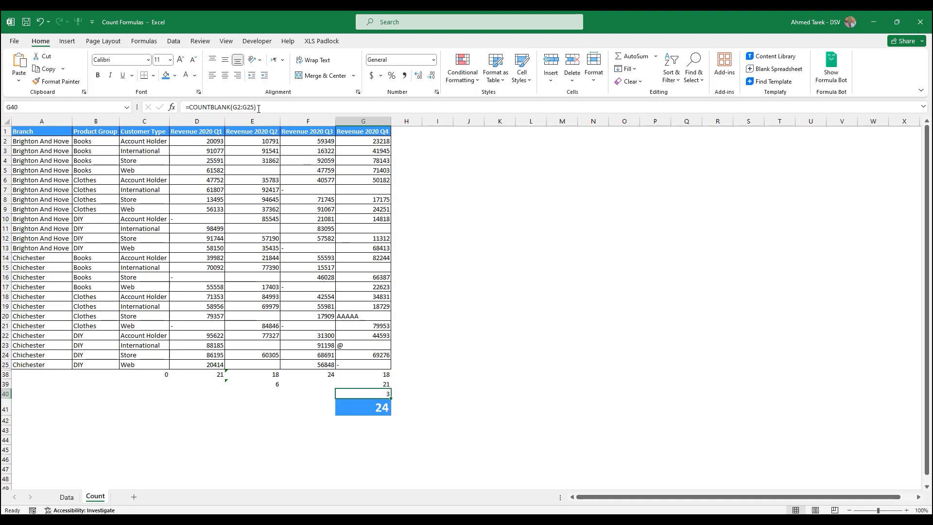
pyautogui.moveTo(256, 107); pyautogui.dragTo(189, 107)
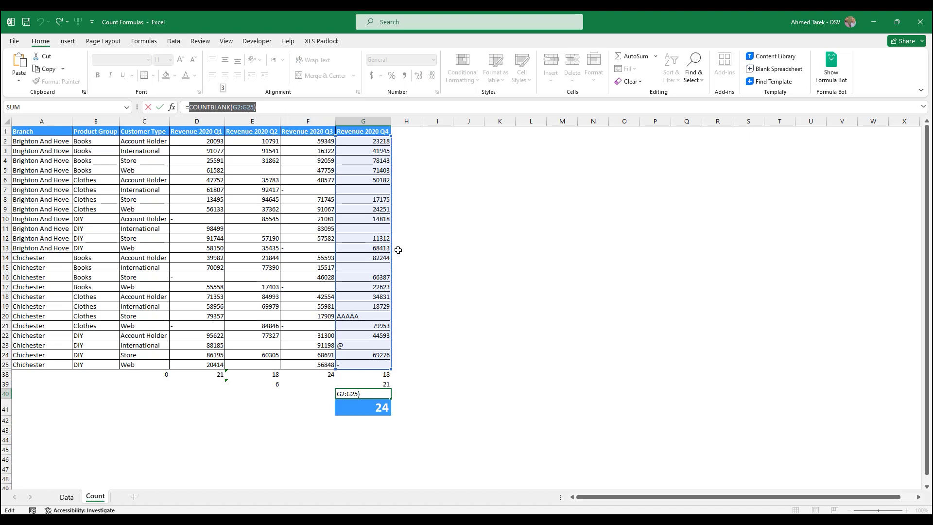
pyautogui.press('Escape')
pyautogui.click(372, 411)
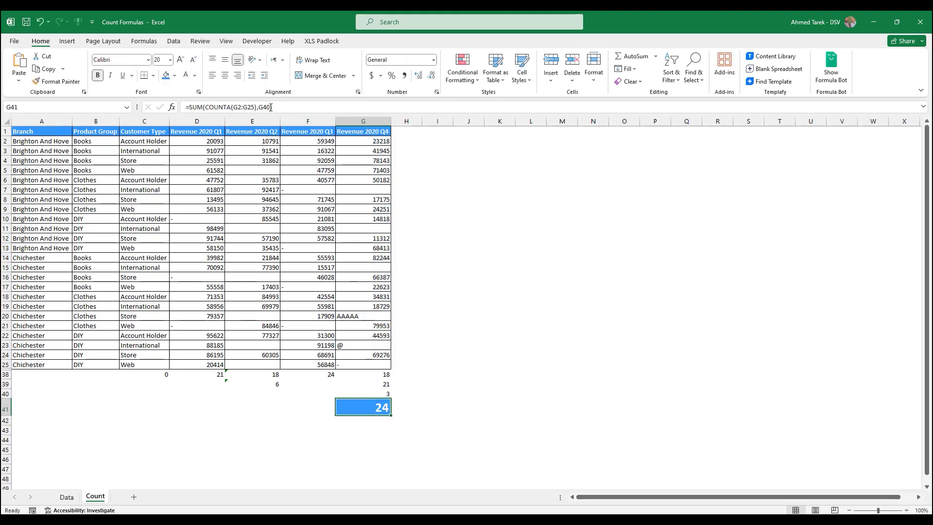
pyautogui.moveTo(271, 107); pyautogui.dragTo(259, 107)
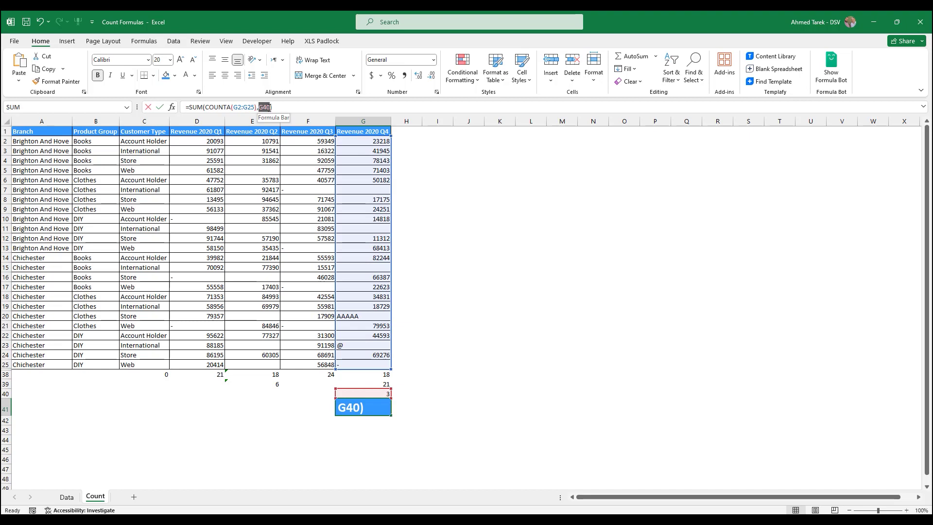
pyautogui.write('COUNTBLANK(G2:G25)')
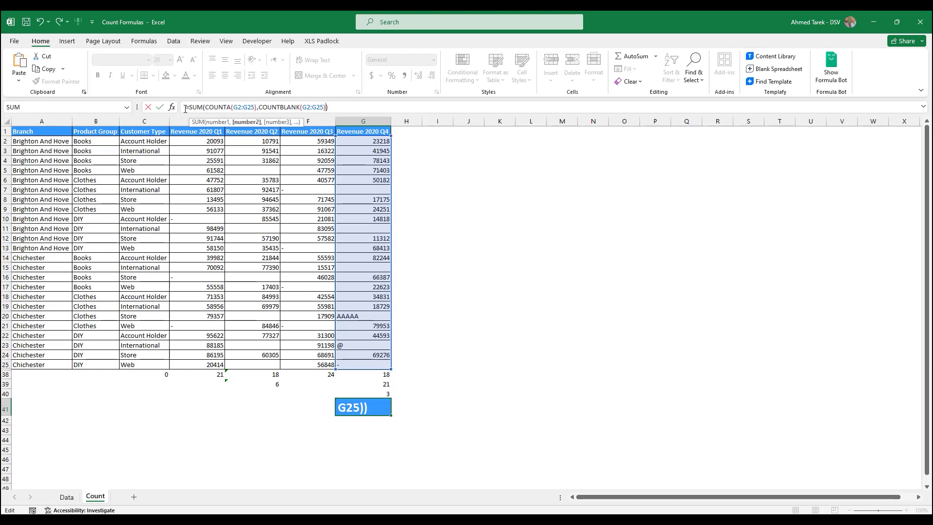
# Point out the COUNTA and COUNTBLANK parts of the total formula, then confirm it.
pyautogui.doubleClick(201, 107)
pyautogui.hotkey('ctrl', 'shift', 'Right')
pyautogui.hotkey('ctrl', 'shift', 'Right')
pyautogui.hotkey('ctrl', 'shift', 'Right')
pyautogui.hotkey('ctrl', 'shift', 'Right')
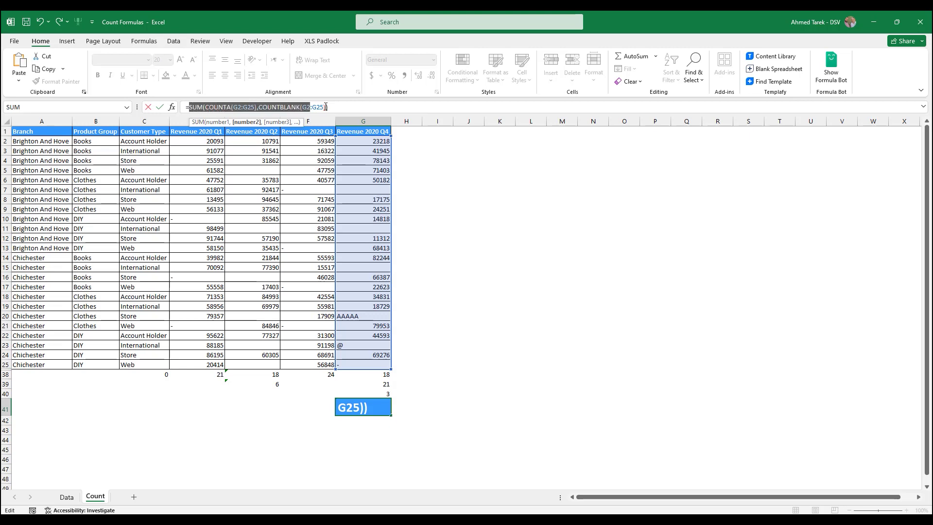
pyautogui.hotkey('ctrl', 'shift', 'Right')
pyautogui.click(205, 107)
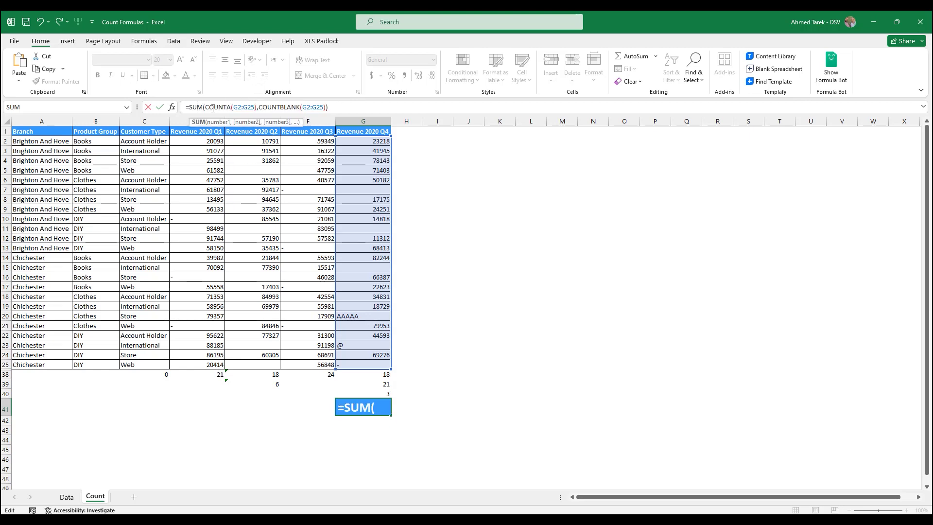
pyautogui.moveTo(205, 107); pyautogui.dragTo(246, 107)
pyautogui.click(288, 107)
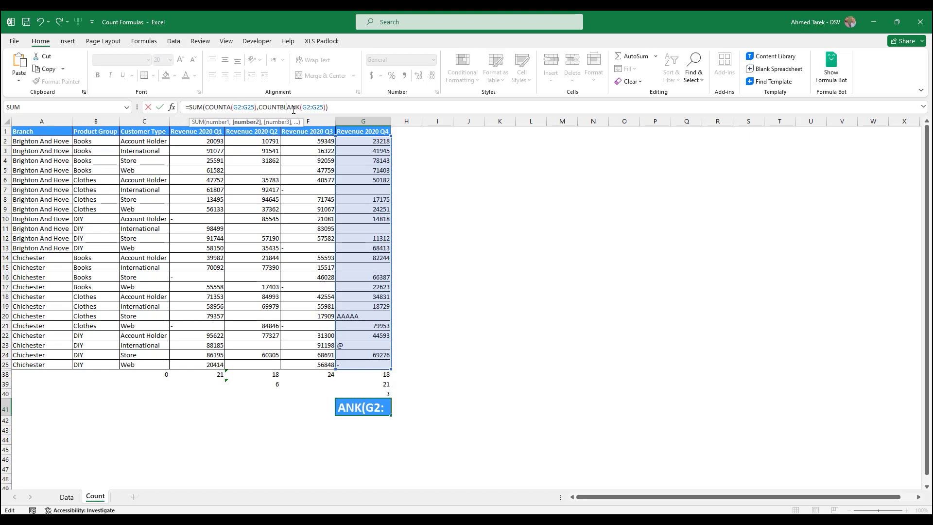
pyautogui.press('Return')
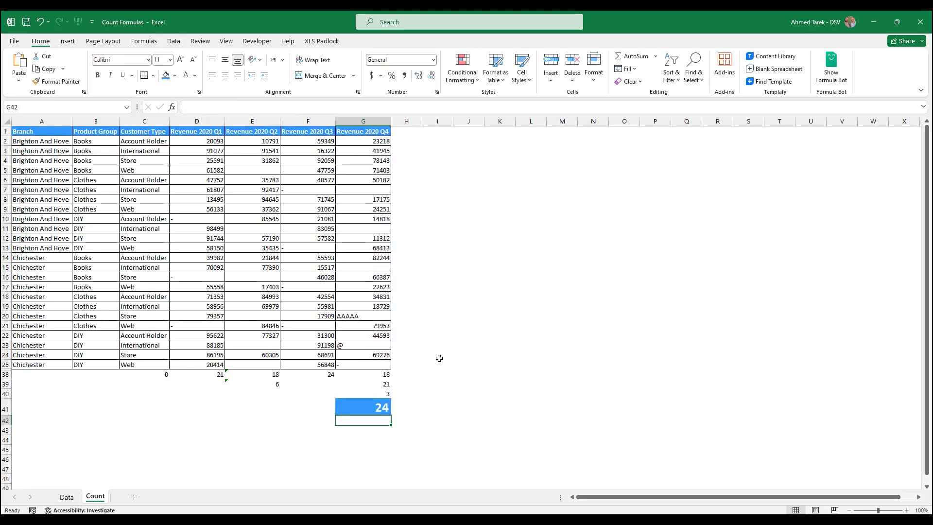
pyautogui.click(360, 403)
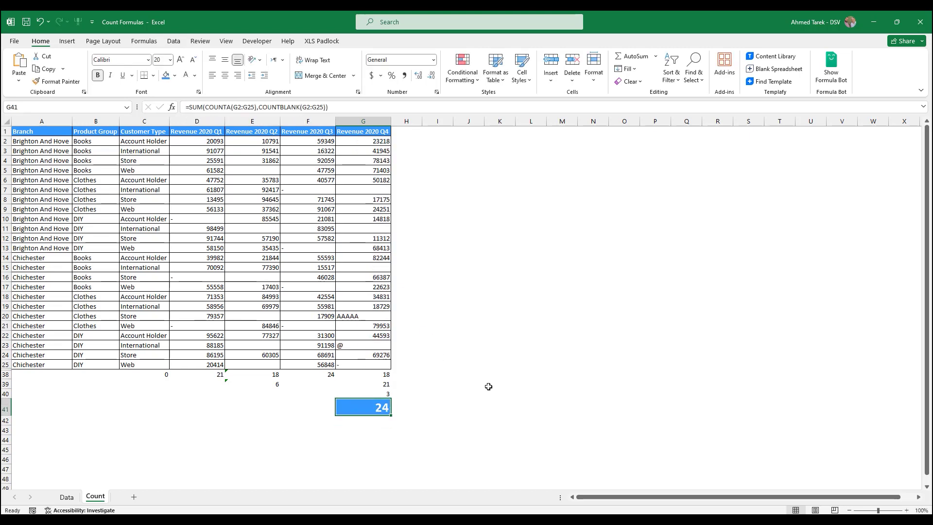
pyautogui.moveTo(362, 362); pyautogui.dragTo(368, 144)
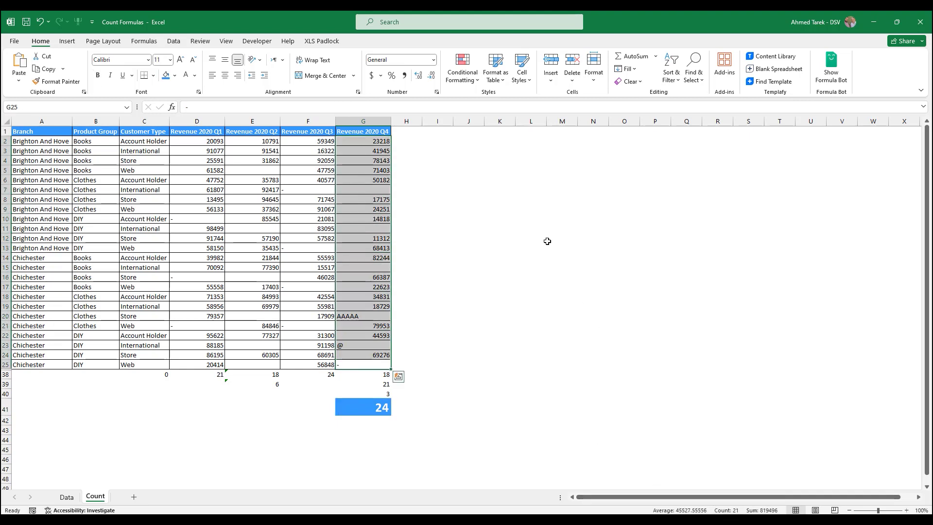
pyautogui.click(366, 189)
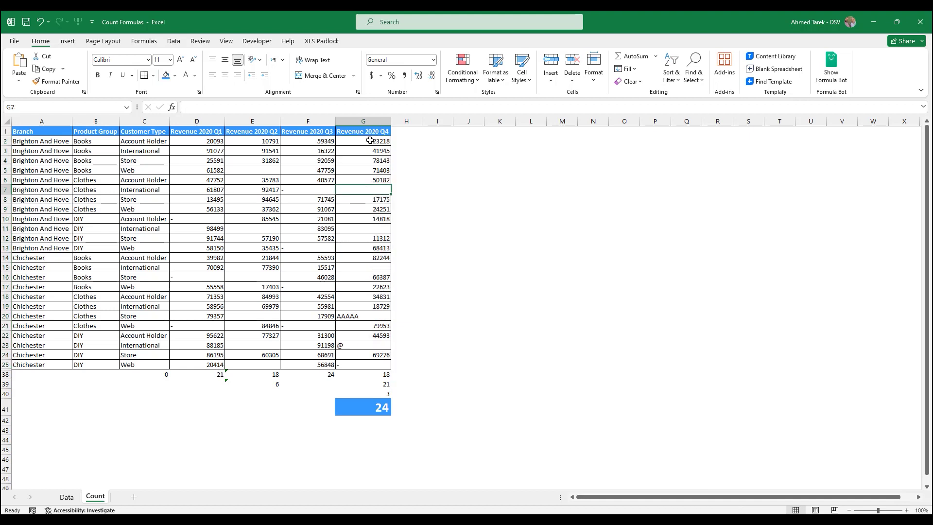
pyautogui.moveTo(370, 140); pyautogui.dragTo(368, 361)
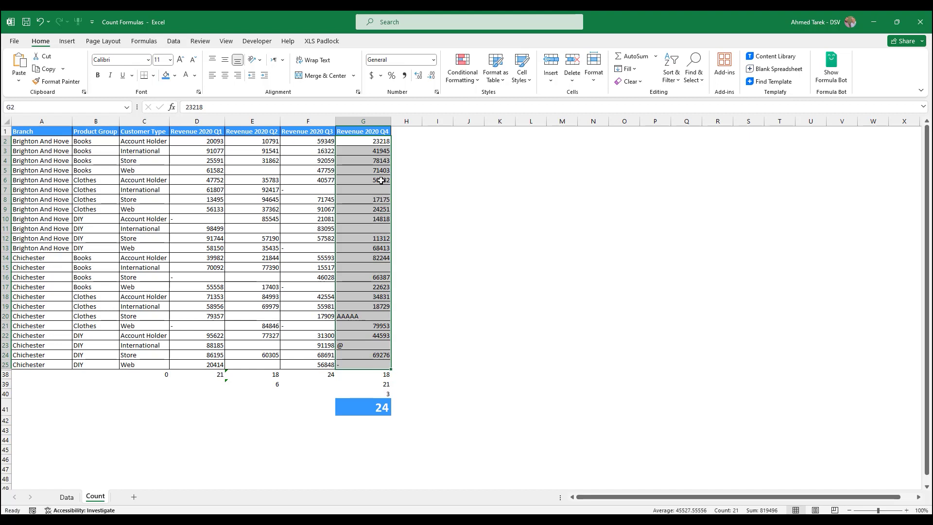
pyautogui.click(377, 410)
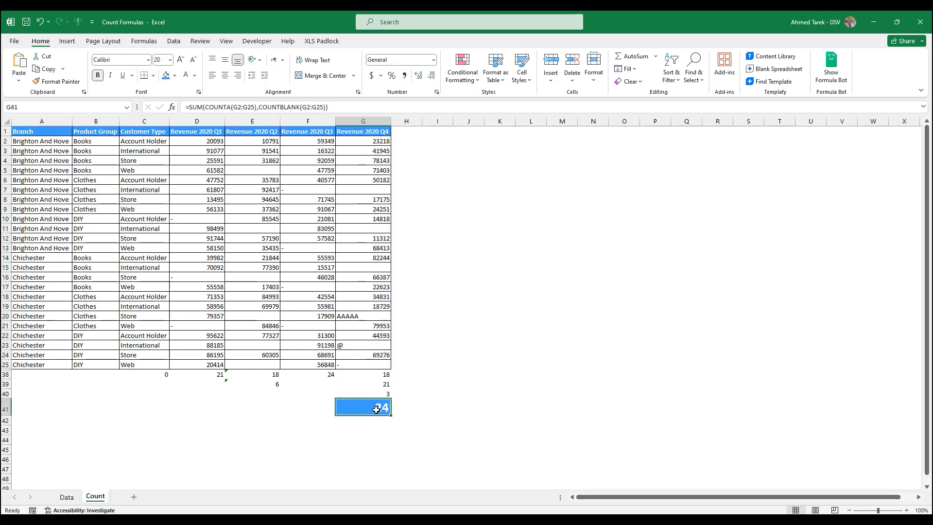